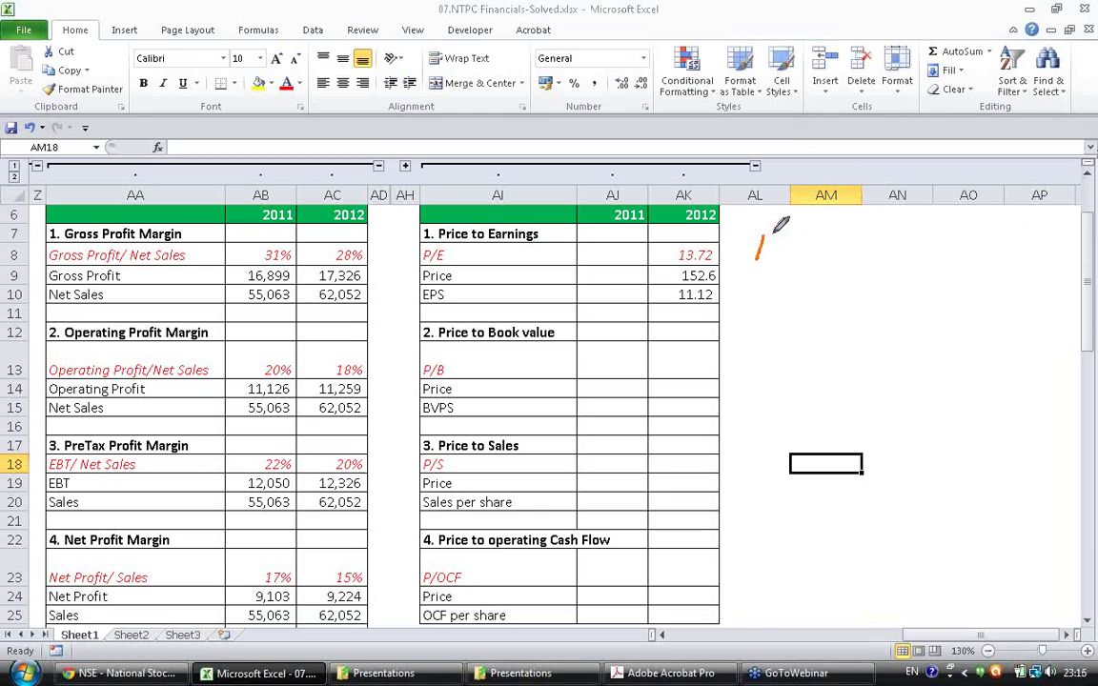
- Handwrite the ratio Price over Book value of Equity beside the Price to Earnings table, with a brace and a tick mark
{"action": "mouse_move", "coordinate": [775, 231]}
{"action": "left_mouse_down"}
{"action": "mouse_move", "coordinate": [795, 246]}
{"action": "mouse_move", "coordinate": [822, 225]}
{"action": "mouse_move", "coordinate": [863, 246]}
{"action": "left_mouse_up"}
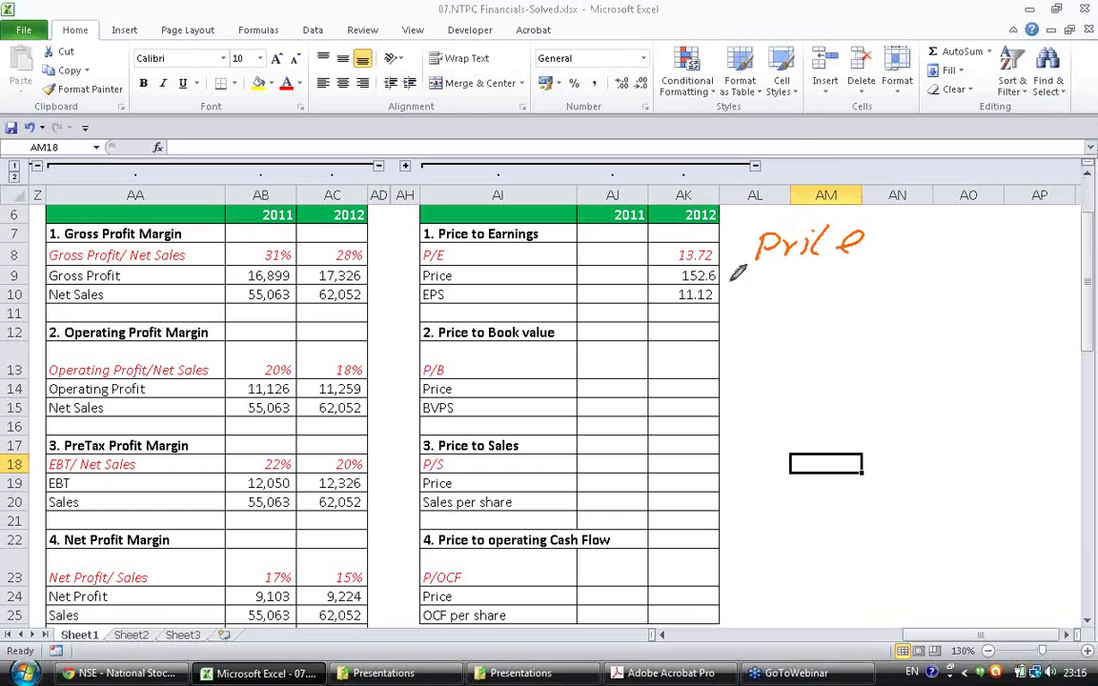
{"action": "left_click_drag", "start_coordinate": [724, 282], "coordinate": [865, 270]}
{"action": "mouse_move", "coordinate": [749, 296]}
{"action": "left_mouse_down"}
{"action": "mouse_move", "coordinate": [744, 323]}
{"action": "mouse_move", "coordinate": [776, 306]}
{"action": "mouse_move", "coordinate": [833, 309]}
{"action": "mouse_move", "coordinate": [932, 280]}
{"action": "mouse_move", "coordinate": [927, 298]}
{"action": "mouse_move", "coordinate": [753, 345]}
{"action": "mouse_move", "coordinate": [782, 348]}
{"action": "mouse_move", "coordinate": [825, 324]}
{"action": "mouse_move", "coordinate": [869, 349]}
{"action": "mouse_move", "coordinate": [920, 341]}
{"action": "left_mouse_up"}
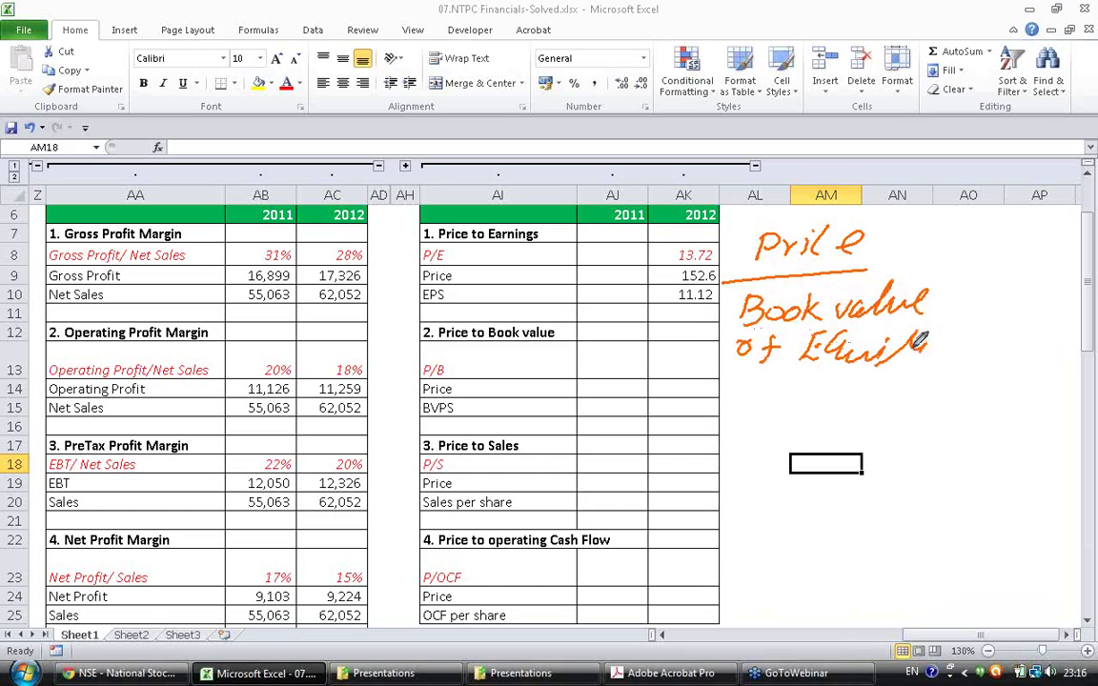
{"action": "left_click_drag", "start_coordinate": [866, 273], "coordinate": [1013, 261]}
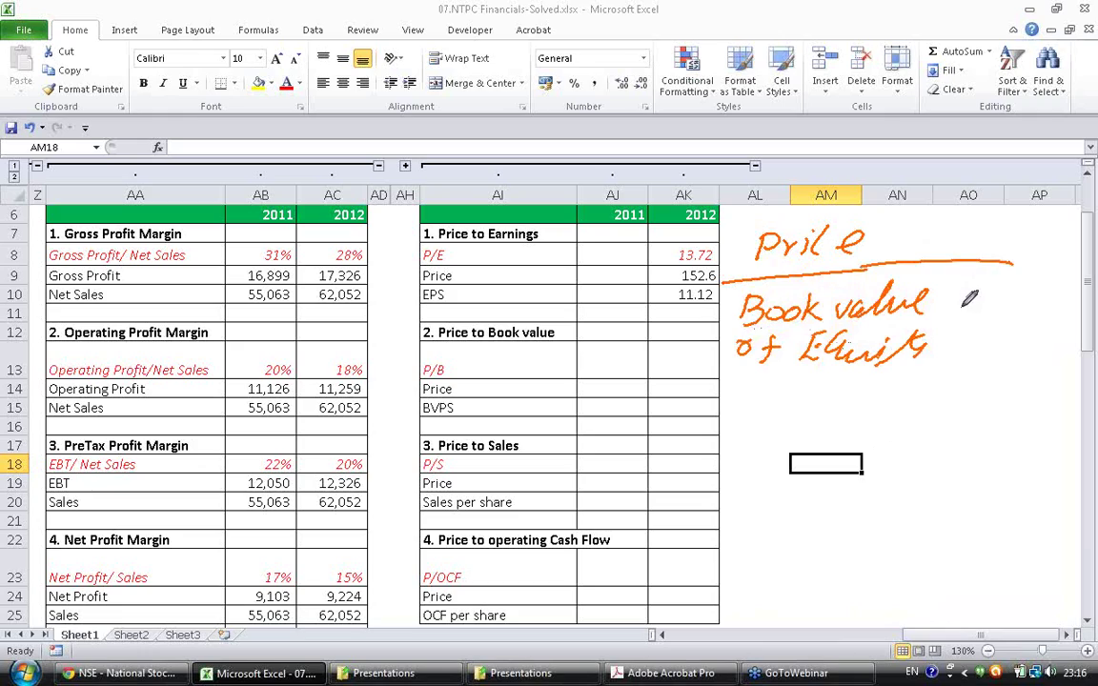
{"action": "mouse_move", "coordinate": [951, 297]}
{"action": "left_mouse_down"}
{"action": "mouse_move", "coordinate": [971, 316]}
{"action": "mouse_move", "coordinate": [947, 353]}
{"action": "mouse_move", "coordinate": [965, 341]}
{"action": "left_mouse_up"}
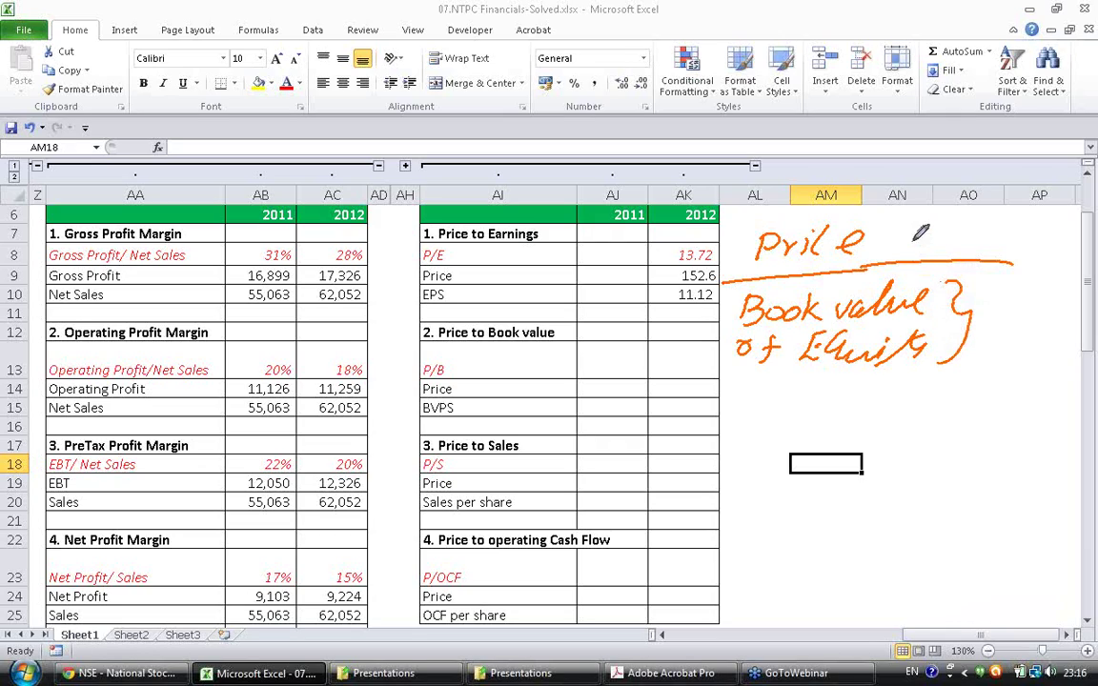
{"action": "left_click_drag", "start_coordinate": [885, 239], "coordinate": [930, 234]}
- Handwrite the worked example 25 / 10 = 2.5 beneath the price-to-book ratio
{"action": "mouse_move", "coordinate": [763, 410]}
{"action": "left_mouse_down"}
{"action": "mouse_move", "coordinate": [767, 425]}
{"action": "mouse_move", "coordinate": [798, 419]}
{"action": "mouse_move", "coordinate": [791, 426]}
{"action": "left_mouse_up"}
{"action": "left_click_drag", "start_coordinate": [801, 405], "coordinate": [832, 403]}
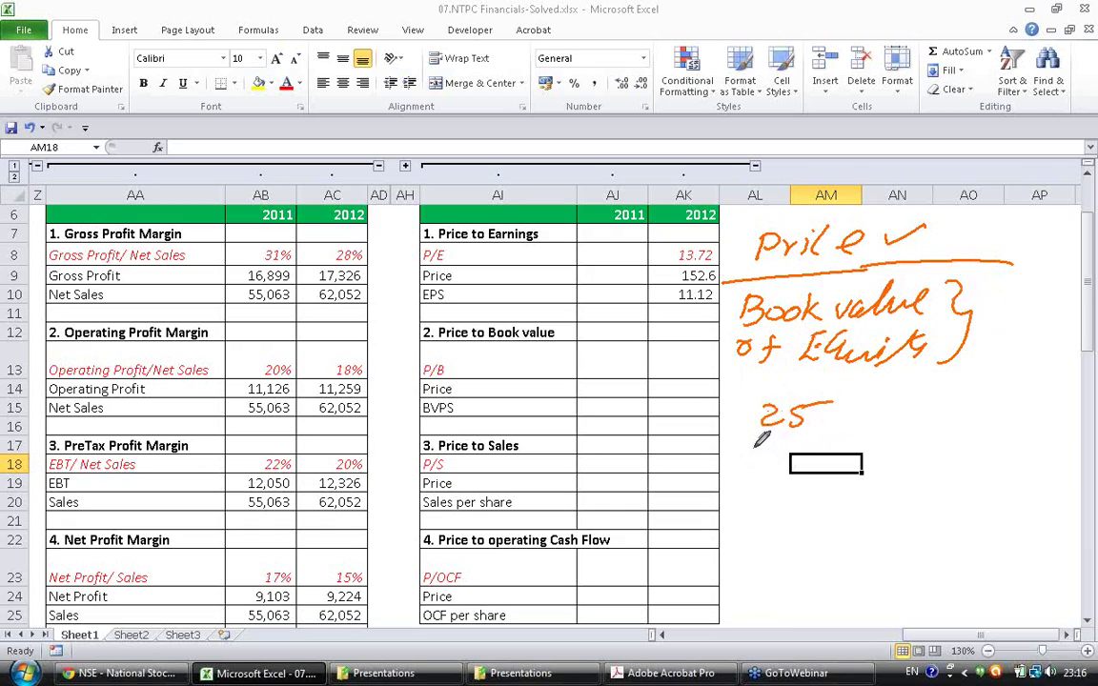
{"action": "left_click_drag", "start_coordinate": [753, 446], "coordinate": [840, 438]}
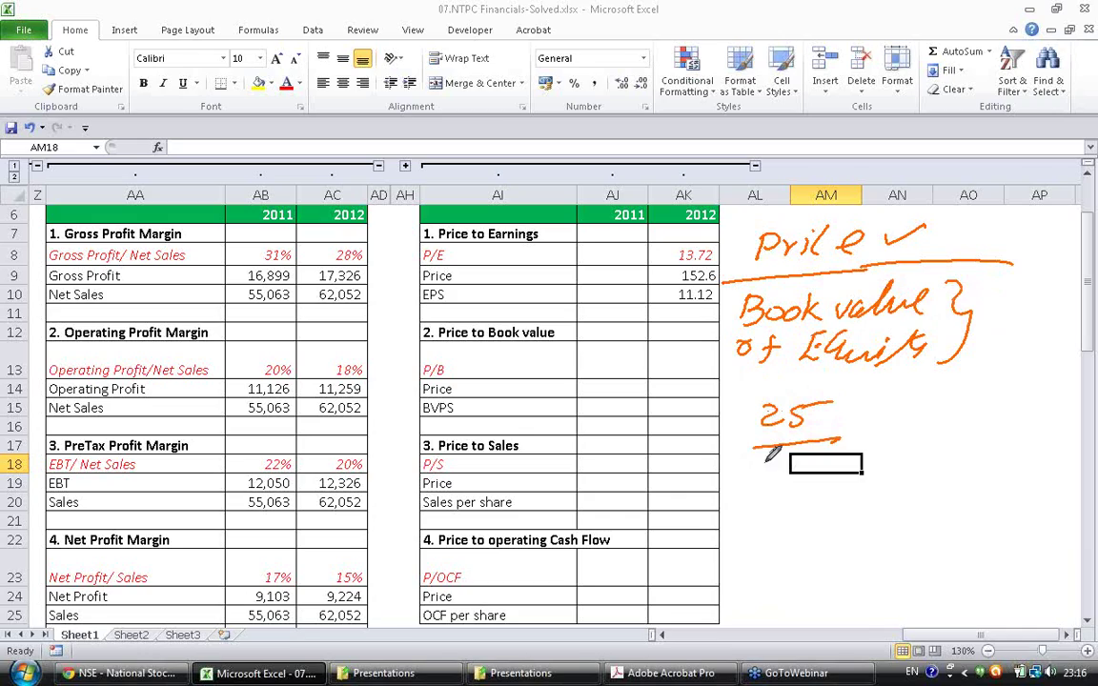
{"action": "mouse_move", "coordinate": [765, 460]}
{"action": "left_mouse_down"}
{"action": "mouse_move", "coordinate": [763, 482]}
{"action": "mouse_move", "coordinate": [790, 464]}
{"action": "left_mouse_up"}
{"action": "left_click_drag", "start_coordinate": [878, 431], "coordinate": [955, 437]}
{"action": "left_click", "coordinate": [941, 430]}
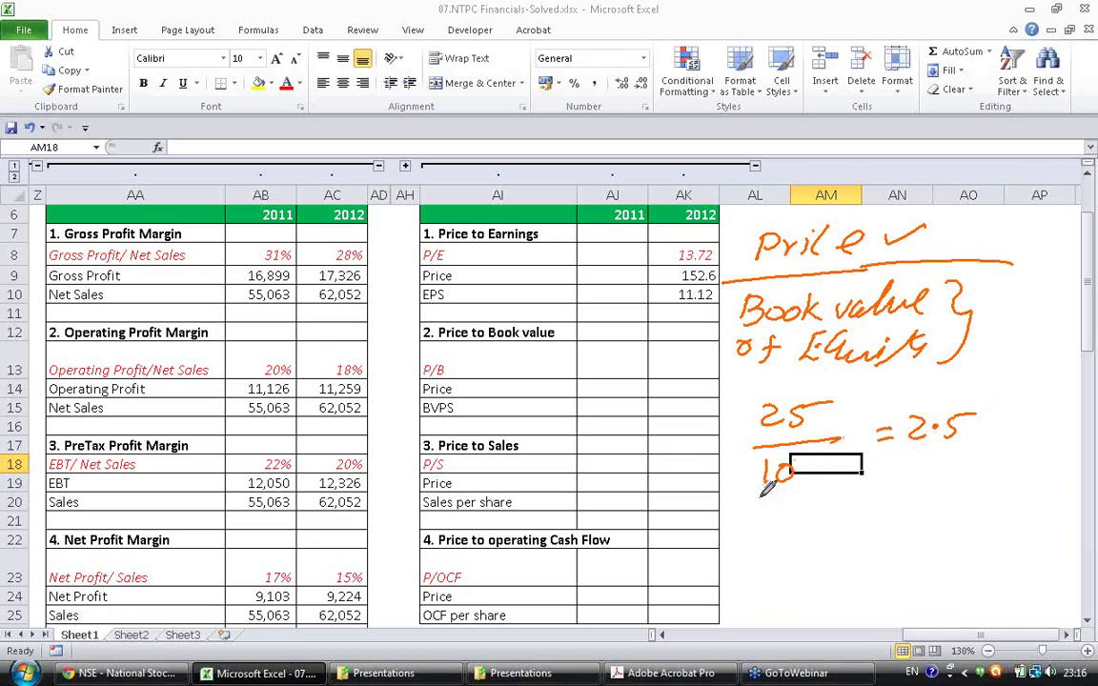
- Annotate the example with an Equity label, arrows and circles around 10 and 2.5, and clear the drawings
{"action": "mouse_move", "coordinate": [743, 515]}
{"action": "left_mouse_down"}
{"action": "mouse_move", "coordinate": [766, 493]}
{"action": "mouse_move", "coordinate": [764, 505]}
{"action": "left_mouse_up"}
{"action": "mouse_move", "coordinate": [779, 502]}
{"action": "left_mouse_down"}
{"action": "mouse_move", "coordinate": [869, 513]}
{"action": "mouse_move", "coordinate": [989, 396]}
{"action": "mouse_move", "coordinate": [905, 405]}
{"action": "mouse_move", "coordinate": [921, 464]}
{"action": "left_mouse_up"}
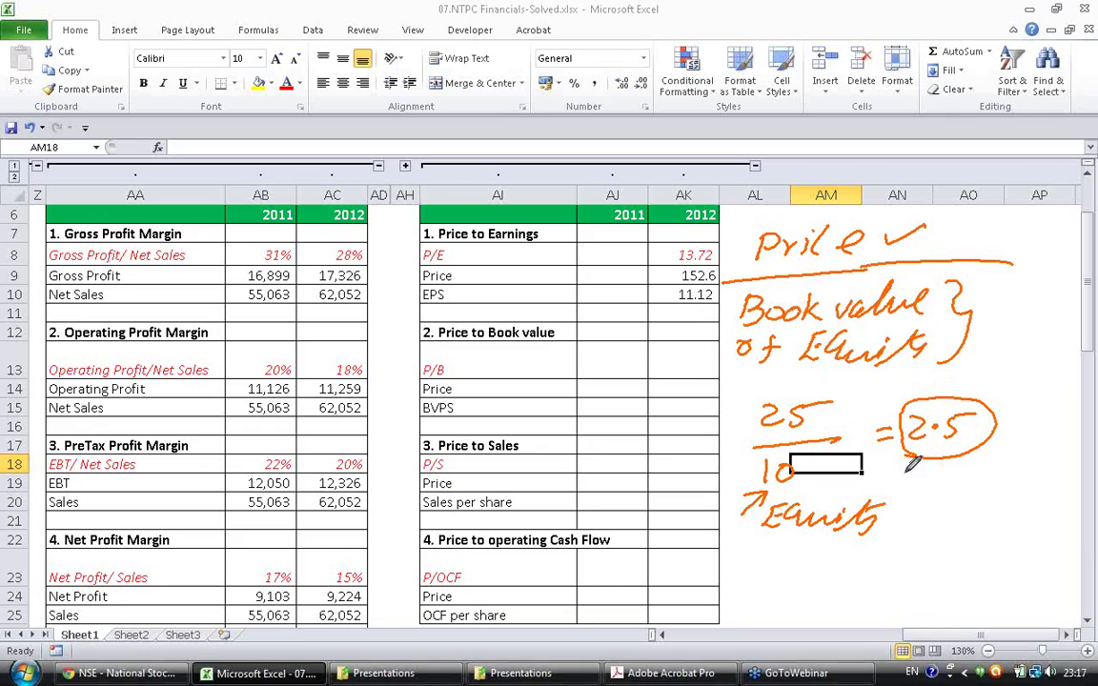
{"action": "mouse_move", "coordinate": [1034, 379]}
{"action": "left_mouse_down"}
{"action": "mouse_move", "coordinate": [999, 416]}
{"action": "mouse_move", "coordinate": [1001, 434]}
{"action": "left_mouse_up"}
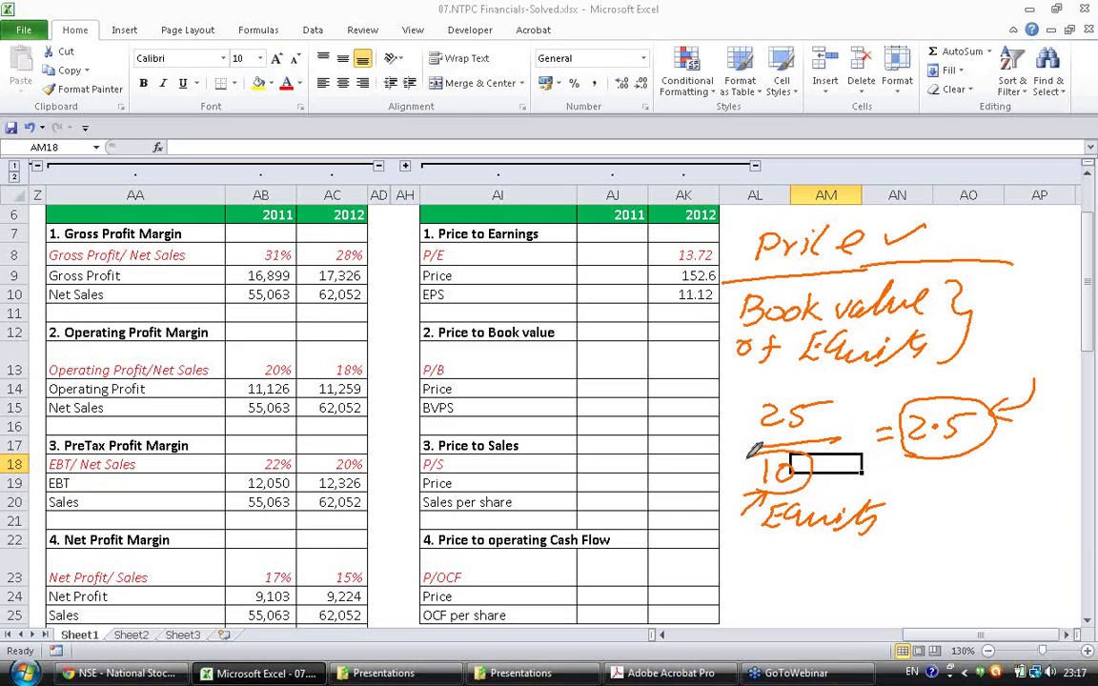
{"action": "mouse_move", "coordinate": [794, 454]}
{"action": "left_mouse_down"}
{"action": "mouse_move", "coordinate": [746, 484]}
{"action": "mouse_move", "coordinate": [810, 457]}
{"action": "left_mouse_up"}
{"action": "left_click", "coordinate": [1080, 206]}
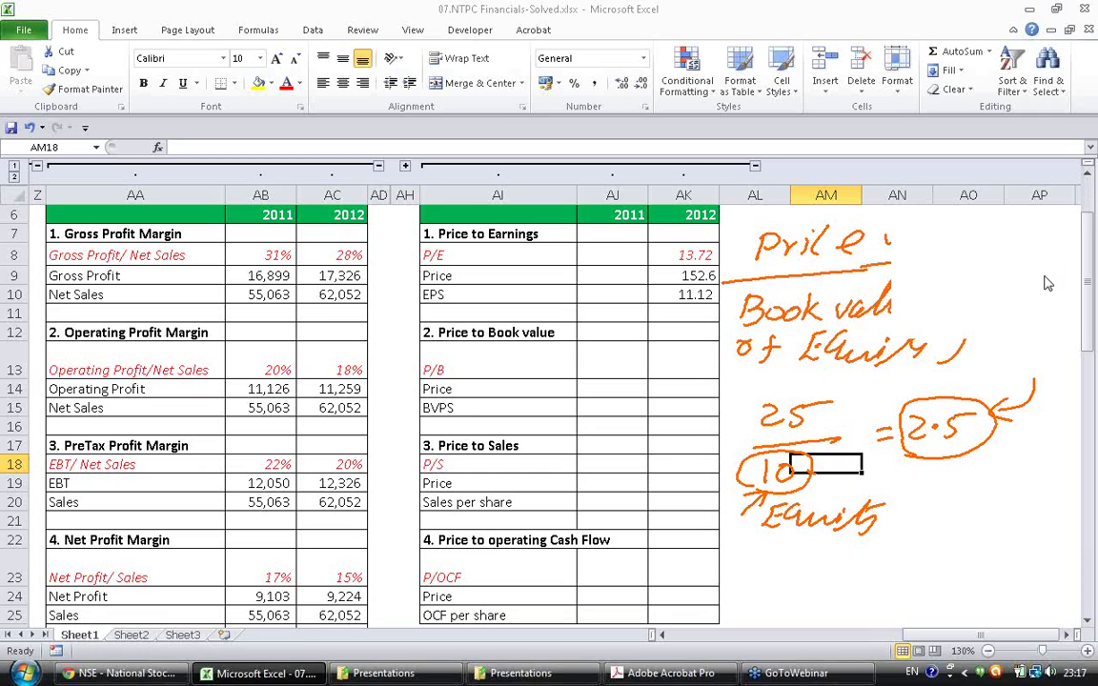
- Link the 2012 price of the Price to Book value section in AK14 to the price in AK9
{"action": "left_click", "coordinate": [606, 387]}
{"action": "key", "text": "Right"}
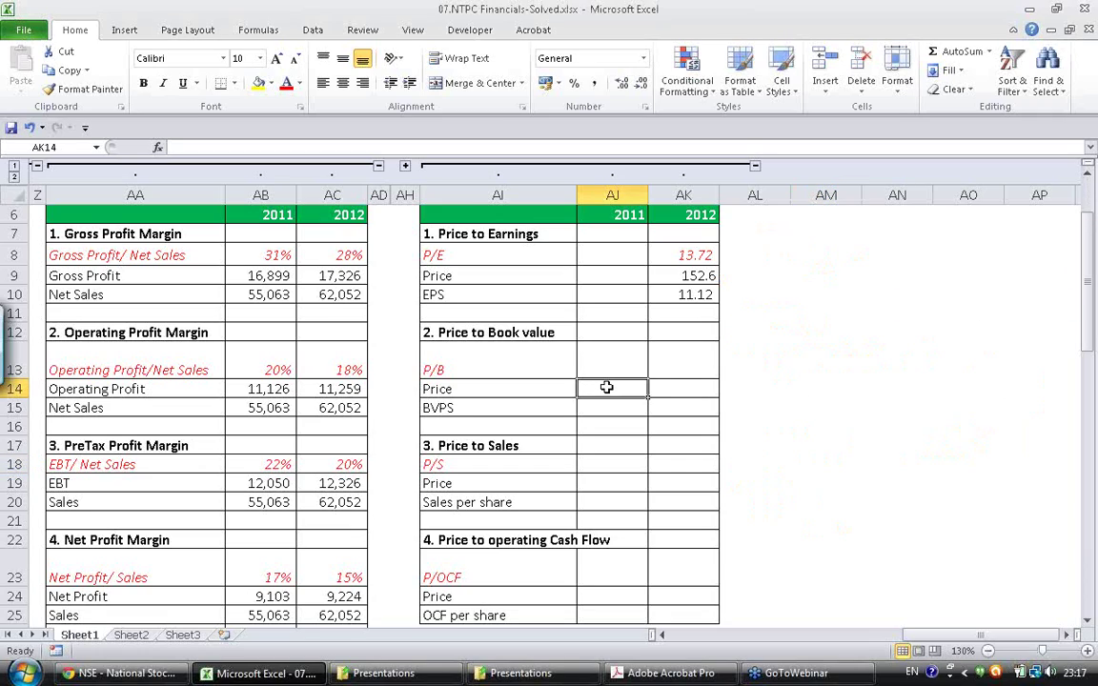
{"action": "type", "text": "=="}
{"action": "key", "text": "Up"}
{"action": "key", "text": "Up"}
{"action": "key", "text": "Up"}
{"action": "key", "text": "Up"}
{"action": "key", "text": "Up"}
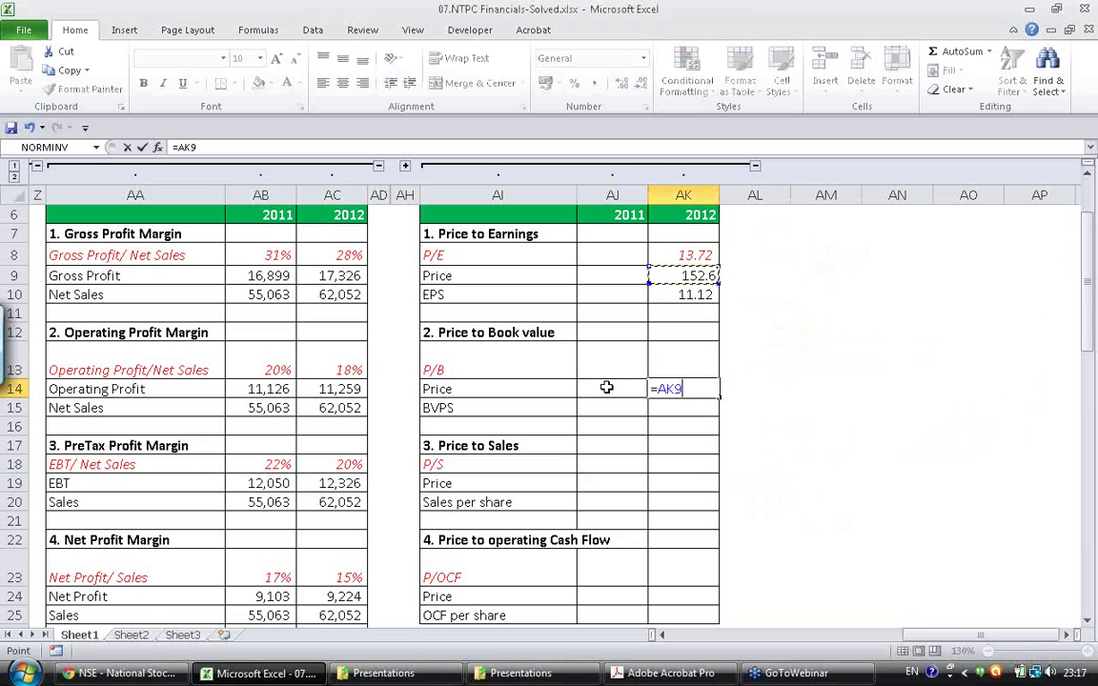
{"action": "key", "text": "Return"}
- Examine the 2012 sub total of Share Holders Funds in the balance sheet
{"action": "key", "text": "Left"}
{"action": "key", "text": "Left"}
{"action": "key", "text": "Left"}
{"action": "key", "text": "Left"}
{"action": "key", "text": "Left"}
{"action": "key", "text": "Left"}
{"action": "key", "text": "Left"}
{"action": "key", "text": "Left"}
{"action": "key", "text": "Left"}
{"action": "key", "text": "Left"}
{"action": "key", "text": "Left"}
{"action": "key", "text": "Left"}
{"action": "key", "text": "Left"}
{"action": "key", "text": "Left"}
{"action": "key", "text": "Left"}
{"action": "key", "text": "Left"}
{"action": "key", "text": "Left"}
{"action": "key", "text": "Left"}
{"action": "key", "text": "Left"}
{"action": "key", "text": "Left"}
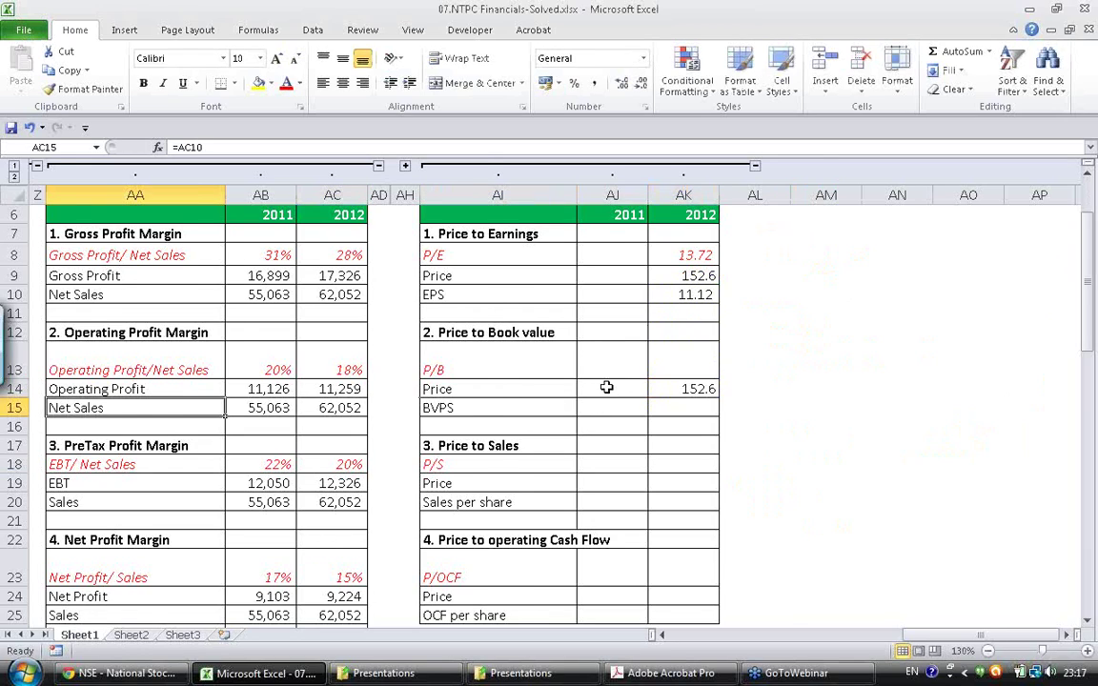
{"action": "key", "text": "Up"}
{"action": "key", "text": "Up"}
{"action": "key", "text": "Up"}
{"action": "key", "text": "Right"}
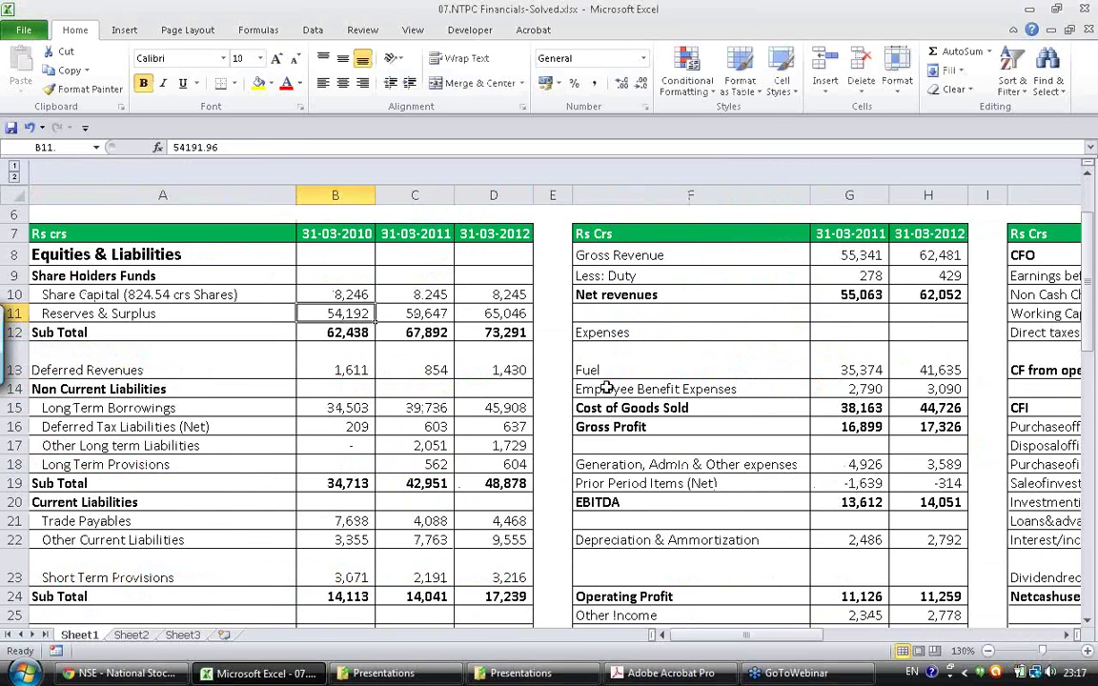
{"action": "key", "text": "Right"}
{"action": "key", "text": "Right"}
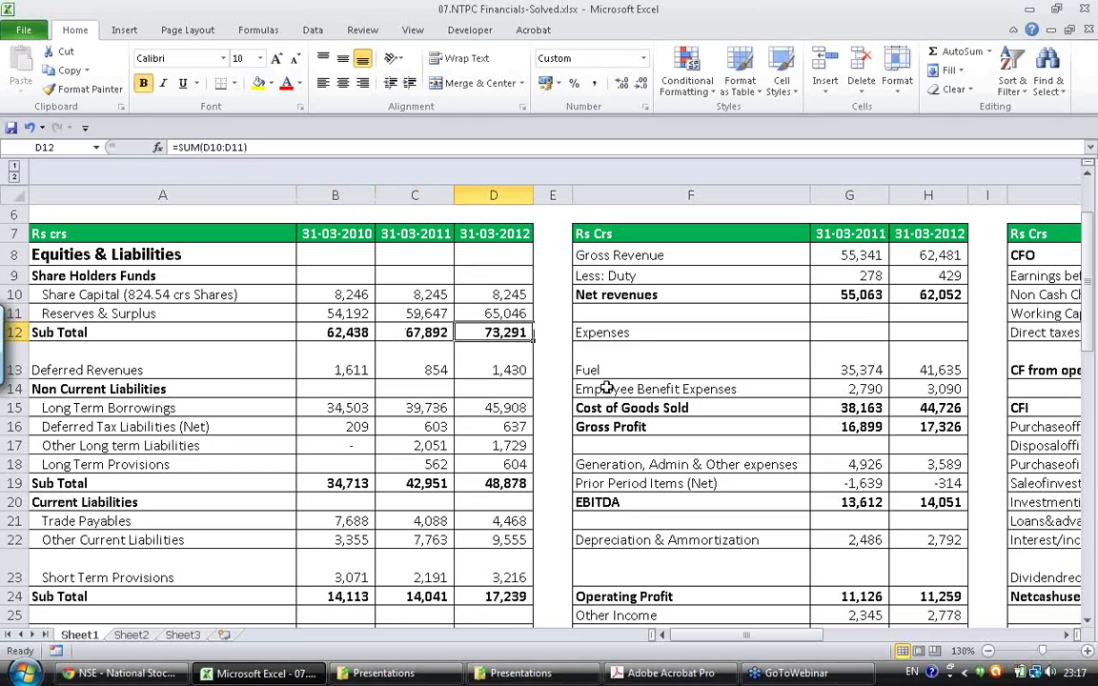
{"action": "key", "text": "Right"}
{"action": "key", "text": "Right"}
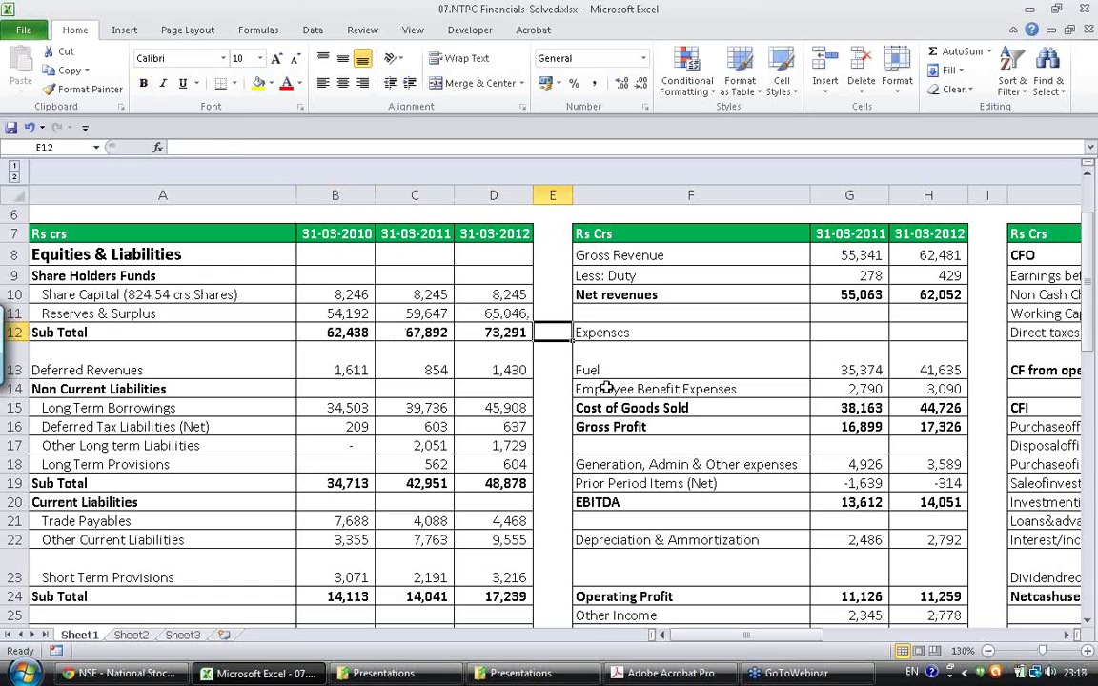
- Handwrite the formula BV / Shares = BVPS in the blank area below the EPS row
{"action": "key", "text": "Down"}
{"action": "key", "text": "Down"}
{"action": "key", "text": "Down"}
{"action": "key", "text": "Down"}
{"action": "key", "text": "Down"}
{"action": "key", "text": "Down"}
{"action": "key", "text": "Down"}
{"action": "key", "text": "Down"}
{"action": "key", "text": "Down"}
{"action": "key", "text": "Down"}
{"action": "key", "text": "Down"}
{"action": "key", "text": "Down"}
{"action": "key", "text": "Down"}
{"action": "key", "text": "Down"}
{"action": "key", "text": "Down"}
{"action": "key", "text": "Down"}
{"action": "key", "text": "Down"}
{"action": "key", "text": "Down"}
{"action": "key", "text": "Down"}
{"action": "key", "text": "Down"}
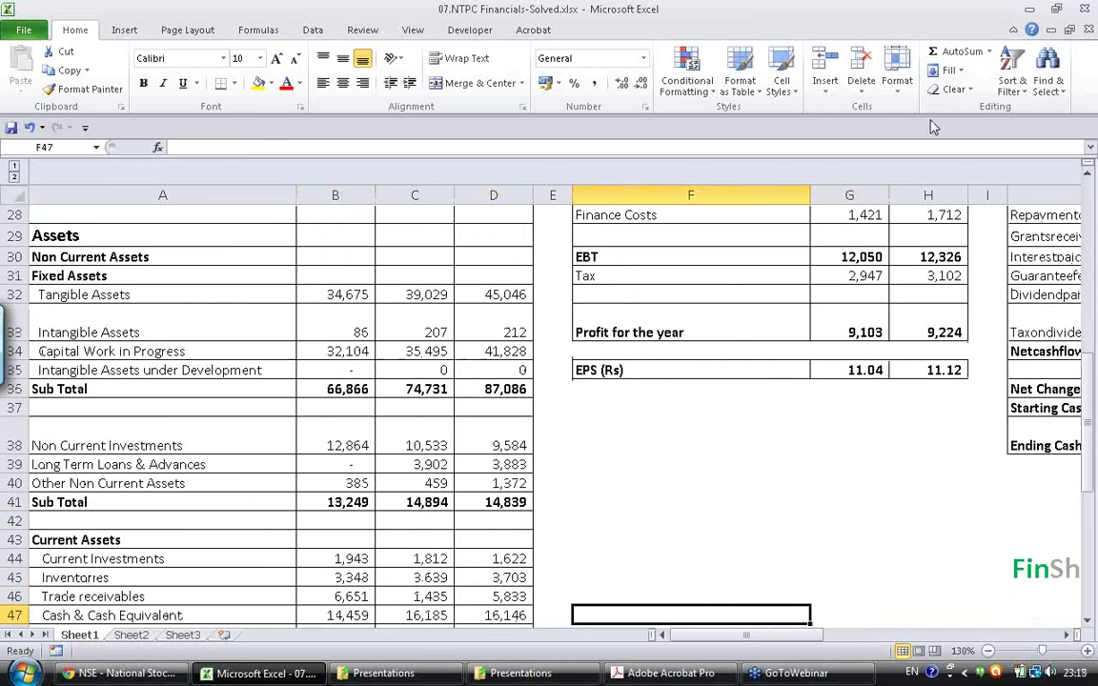
{"action": "left_click", "coordinate": [1084, 206]}
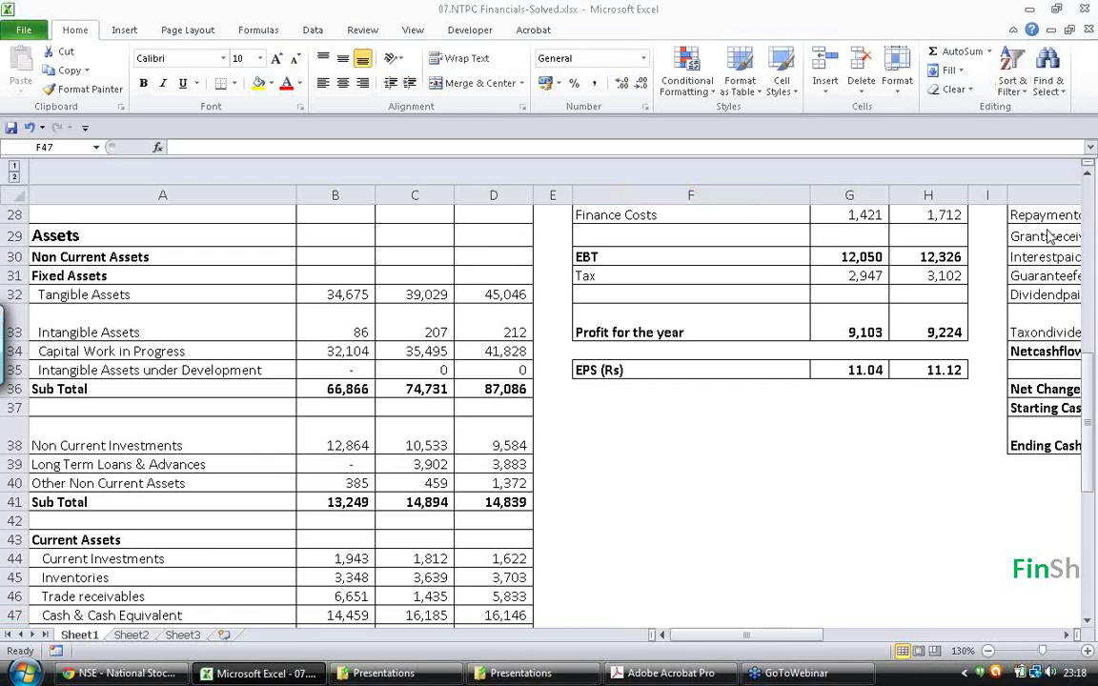
{"action": "left_click", "coordinate": [1047, 230]}
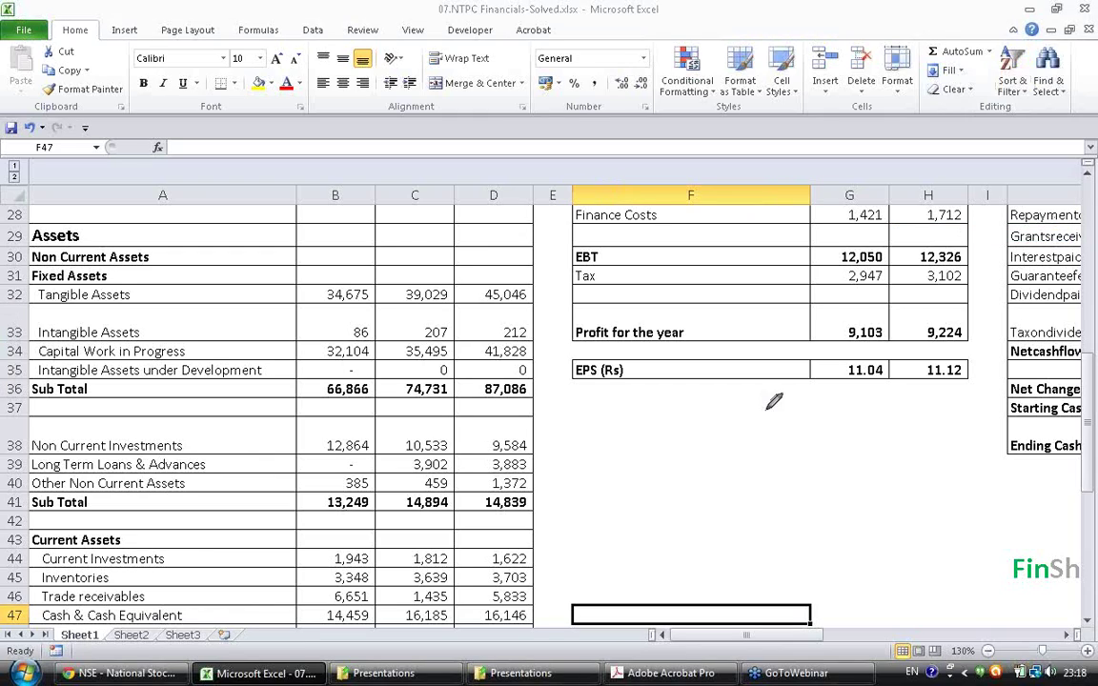
{"action": "mouse_move", "coordinate": [588, 459]}
{"action": "left_mouse_down"}
{"action": "mouse_move", "coordinate": [588, 488]}
{"action": "mouse_move", "coordinate": [659, 460]}
{"action": "left_mouse_up"}
{"action": "left_click_drag", "start_coordinate": [546, 513], "coordinate": [679, 496]}
{"action": "mouse_move", "coordinate": [587, 516]}
{"action": "left_mouse_down"}
{"action": "mouse_move", "coordinate": [573, 538]}
{"action": "mouse_move", "coordinate": [679, 520]}
{"action": "left_mouse_up"}
{"action": "left_click_drag", "start_coordinate": [736, 485], "coordinate": [760, 492]}
{"action": "left_click_drag", "start_coordinate": [794, 465], "coordinate": [777, 490]}
{"action": "mouse_move", "coordinate": [808, 469]}
{"action": "left_mouse_down"}
{"action": "mouse_move", "coordinate": [839, 466]}
{"action": "mouse_move", "coordinate": [844, 480]}
{"action": "left_mouse_up"}
{"action": "left_click_drag", "start_coordinate": [894, 465], "coordinate": [874, 483]}
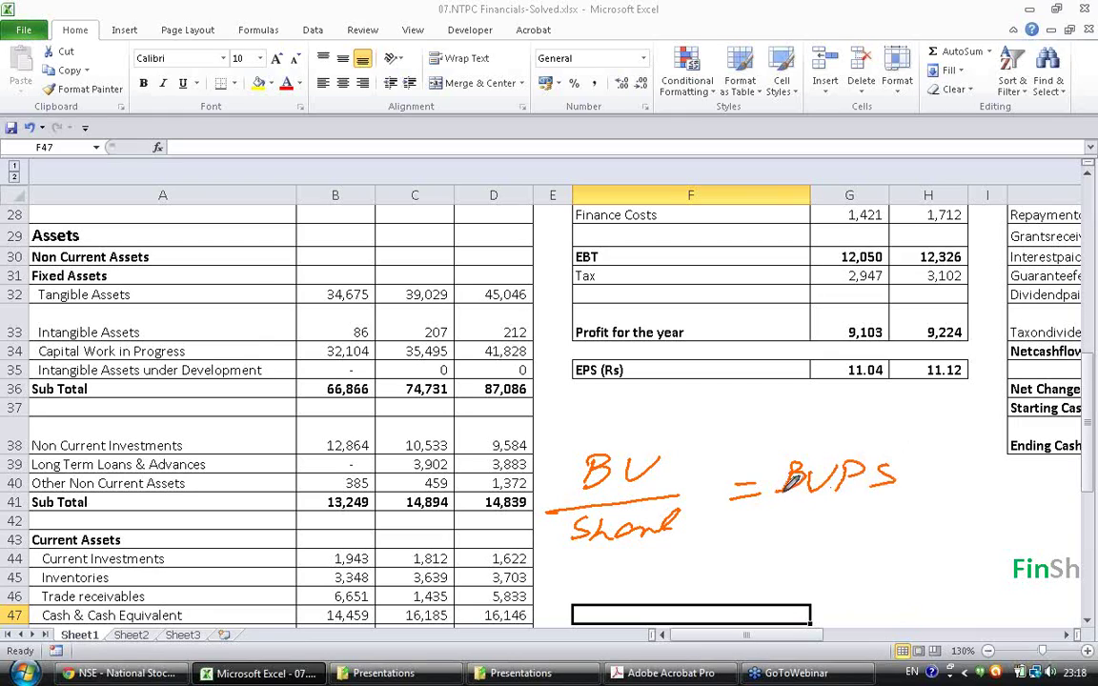
- Handwrite N.P/Shares = EPS and N.P/EPS = No. of shares, and mark the Profit for the year row with strokes
{"action": "mouse_move", "coordinate": [577, 585]}
{"action": "left_mouse_down"}
{"action": "mouse_move", "coordinate": [598, 569]}
{"action": "mouse_move", "coordinate": [629, 570]}
{"action": "mouse_move", "coordinate": [636, 597]}
{"action": "left_mouse_up"}
{"action": "left_click", "coordinate": [607, 577]}
{"action": "mouse_move", "coordinate": [668, 568]}
{"action": "left_mouse_down"}
{"action": "mouse_move", "coordinate": [688, 575]}
{"action": "mouse_move", "coordinate": [862, 551]}
{"action": "mouse_move", "coordinate": [887, 567]}
{"action": "mouse_move", "coordinate": [900, 548]}
{"action": "mouse_move", "coordinate": [920, 549]}
{"action": "left_mouse_up"}
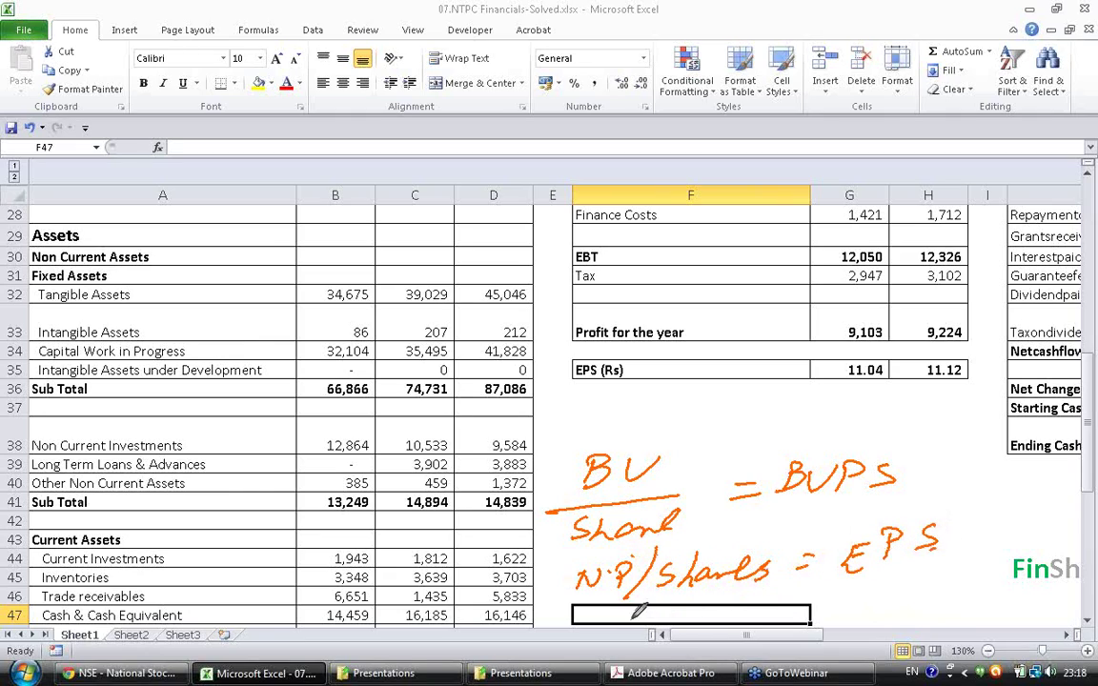
{"action": "mouse_move", "coordinate": [639, 609]}
{"action": "left_mouse_down"}
{"action": "mouse_move", "coordinate": [863, 591]}
{"action": "mouse_move", "coordinate": [872, 604]}
{"action": "mouse_move", "coordinate": [968, 579]}
{"action": "mouse_move", "coordinate": [953, 606]}
{"action": "mouse_move", "coordinate": [1008, 598]}
{"action": "mouse_move", "coordinate": [896, 596]}
{"action": "mouse_move", "coordinate": [912, 572]}
{"action": "mouse_move", "coordinate": [973, 572]}
{"action": "mouse_move", "coordinate": [1031, 545]}
{"action": "mouse_move", "coordinate": [1054, 550]}
{"action": "left_mouse_up"}
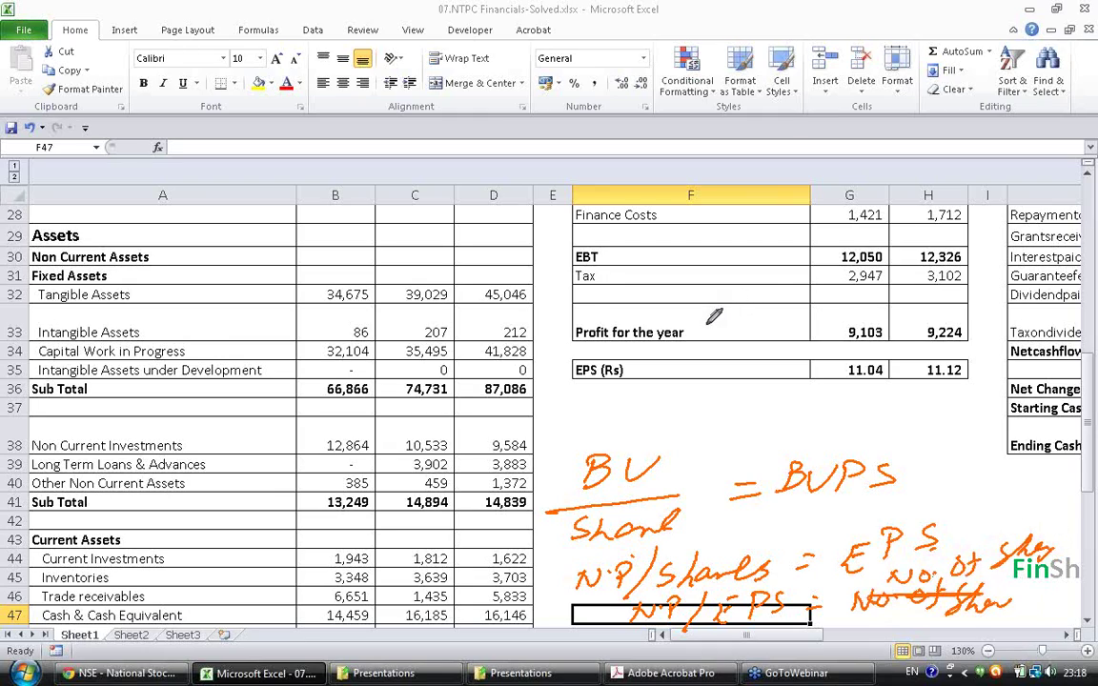
{"action": "left_click_drag", "start_coordinate": [706, 321], "coordinate": [743, 312]}
{"action": "left_click_drag", "start_coordinate": [696, 361], "coordinate": [758, 336]}
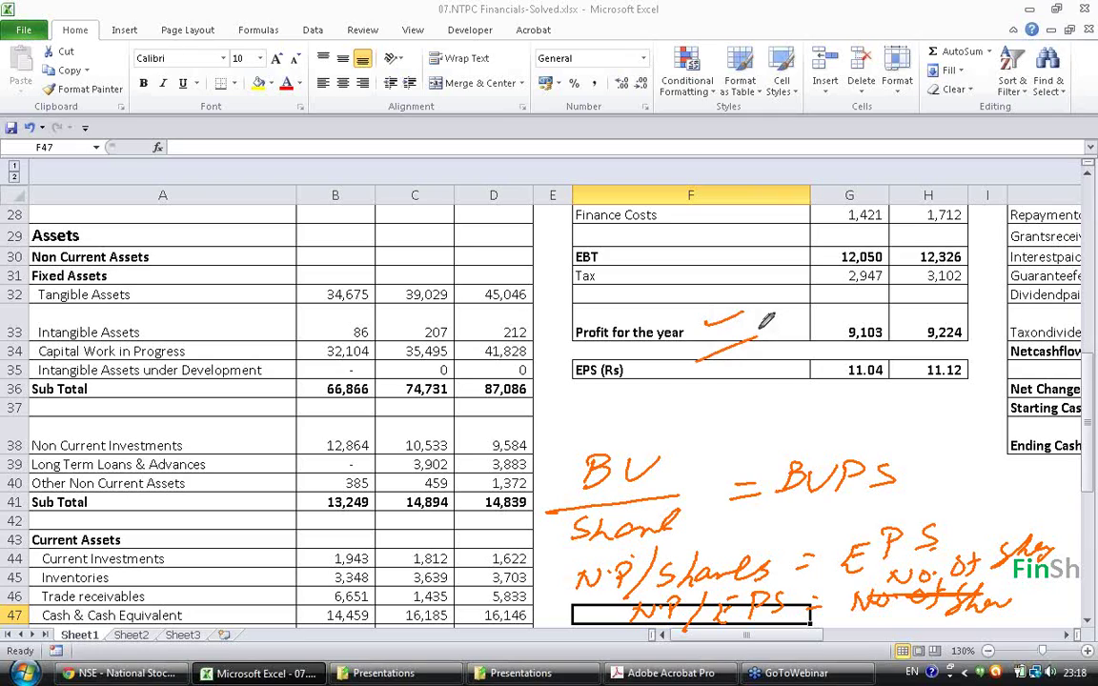
- Erase all drawings and return to normal non-drawing mode
{"action": "right_click", "coordinate": [980, 177]}
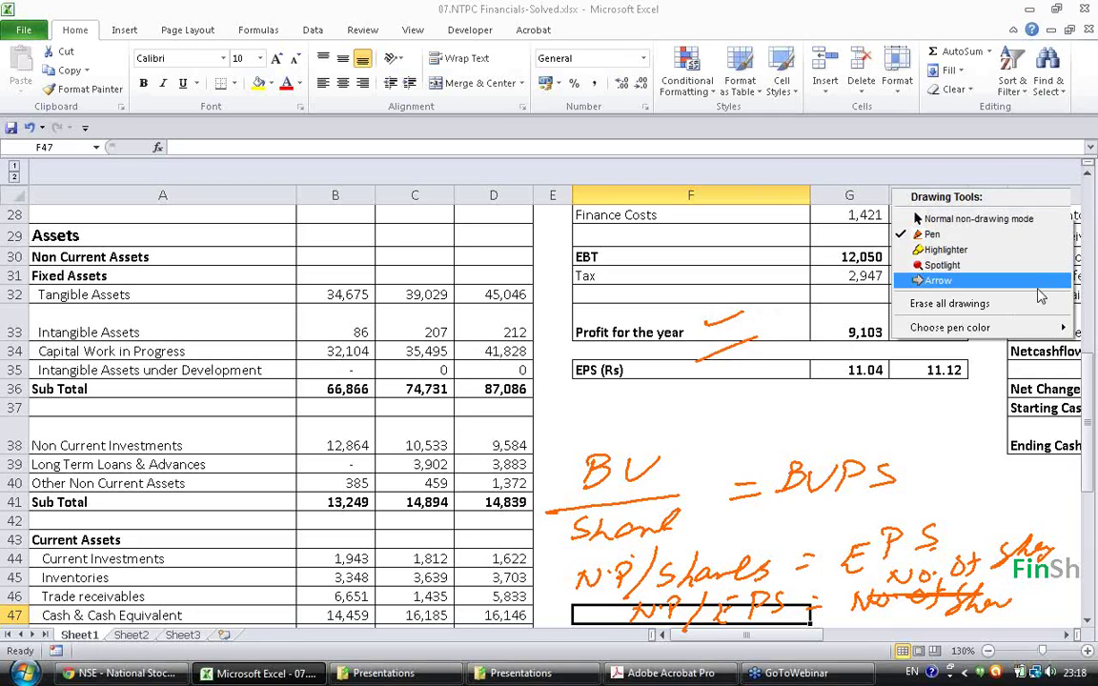
{"action": "left_click", "coordinate": [896, 278]}
{"action": "right_click", "coordinate": [980, 178]}
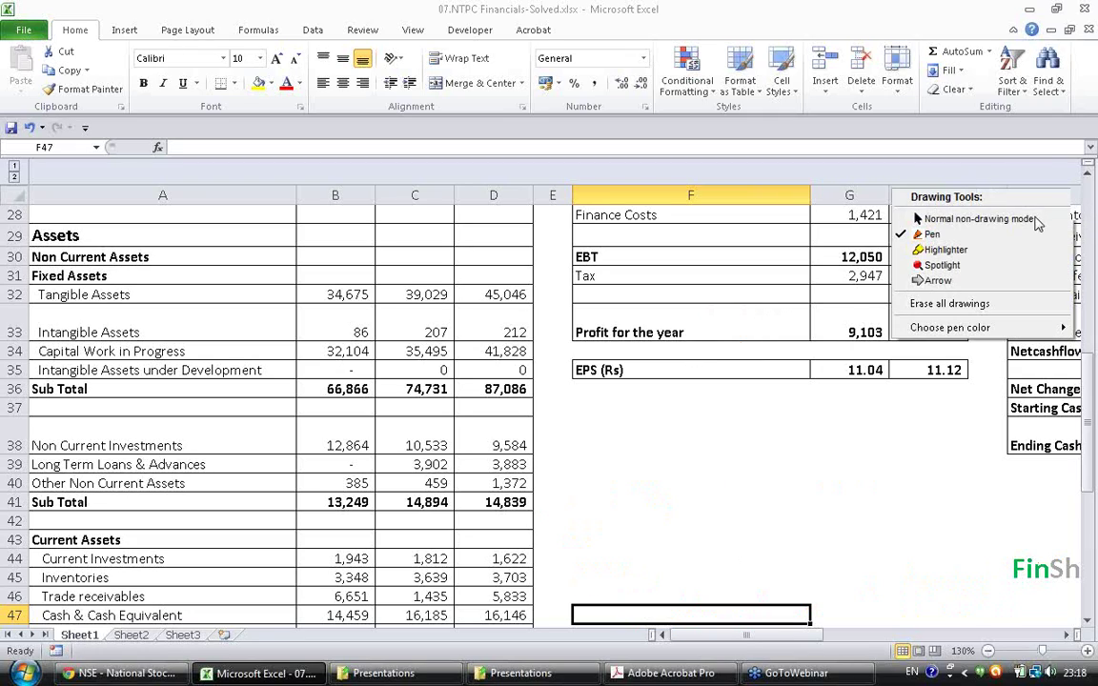
{"action": "left_click", "coordinate": [881, 196]}
- Enter the label Shares OS in F37 below the EPS row
{"action": "left_click", "coordinate": [649, 405]}
{"action": "type", "text": "Shares OS"}
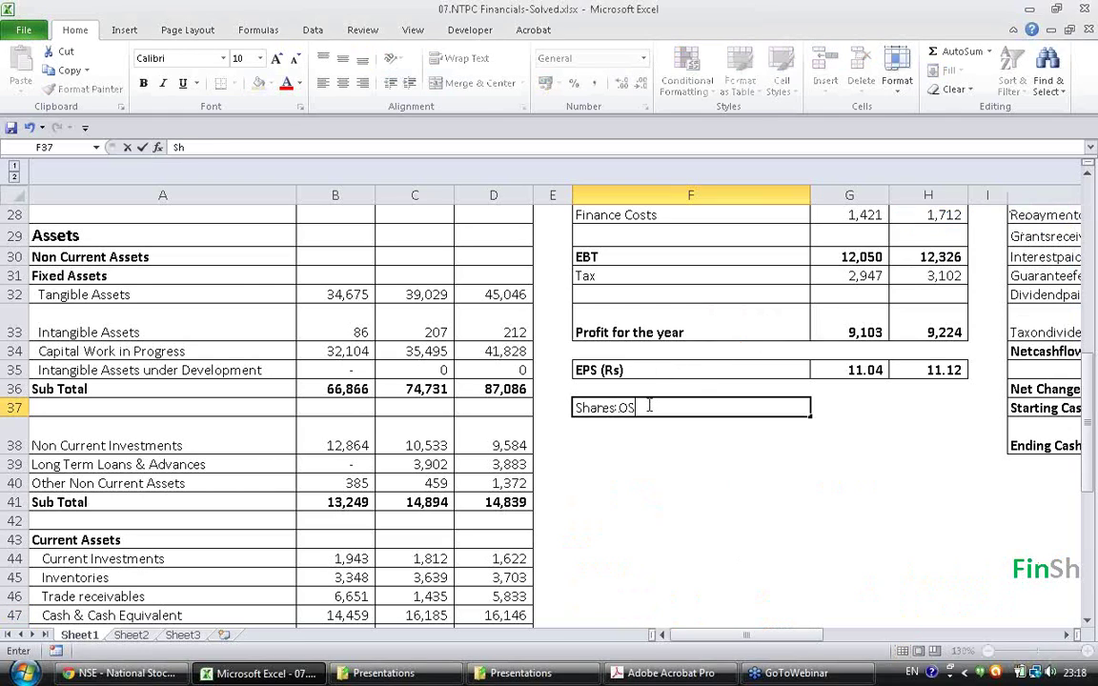
{"action": "key", "text": "Tab"}
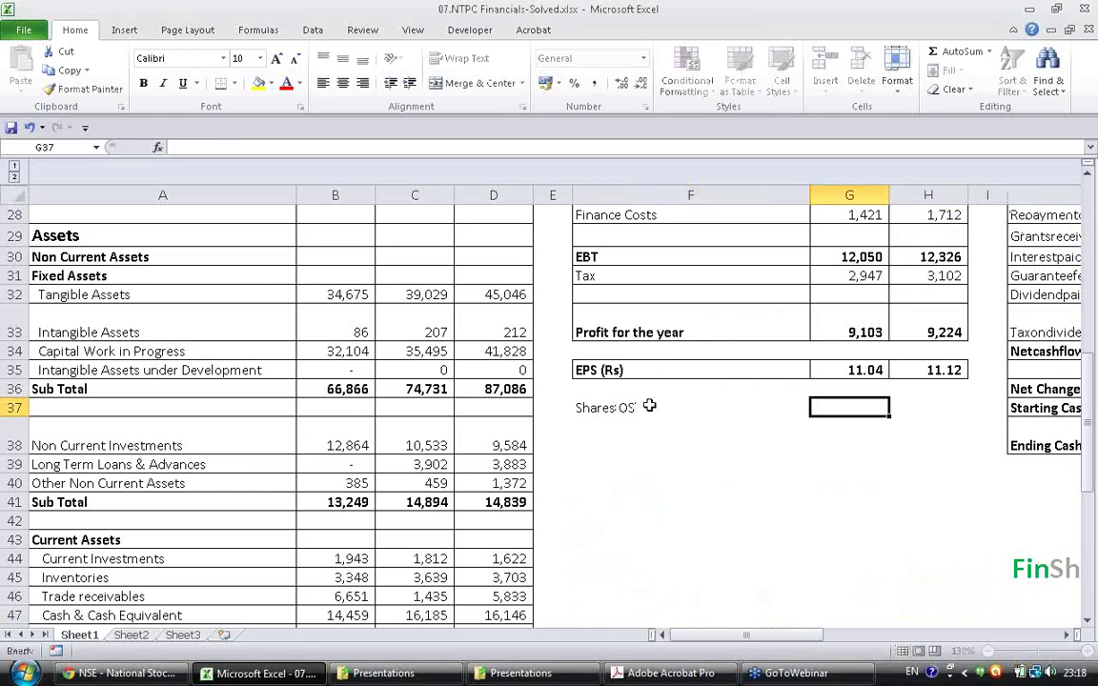
- Calculate the 2012 shares outstanding in H37 with =H33/H35 and apply the comma number style
{"action": "key", "text": "Tab"}
{"action": "type", "text": "="}
{"action": "key", "text": "Up"}
{"action": "key", "text": "Up"}
{"action": "key", "text": "Up"}
{"action": "key", "text": "Up"}
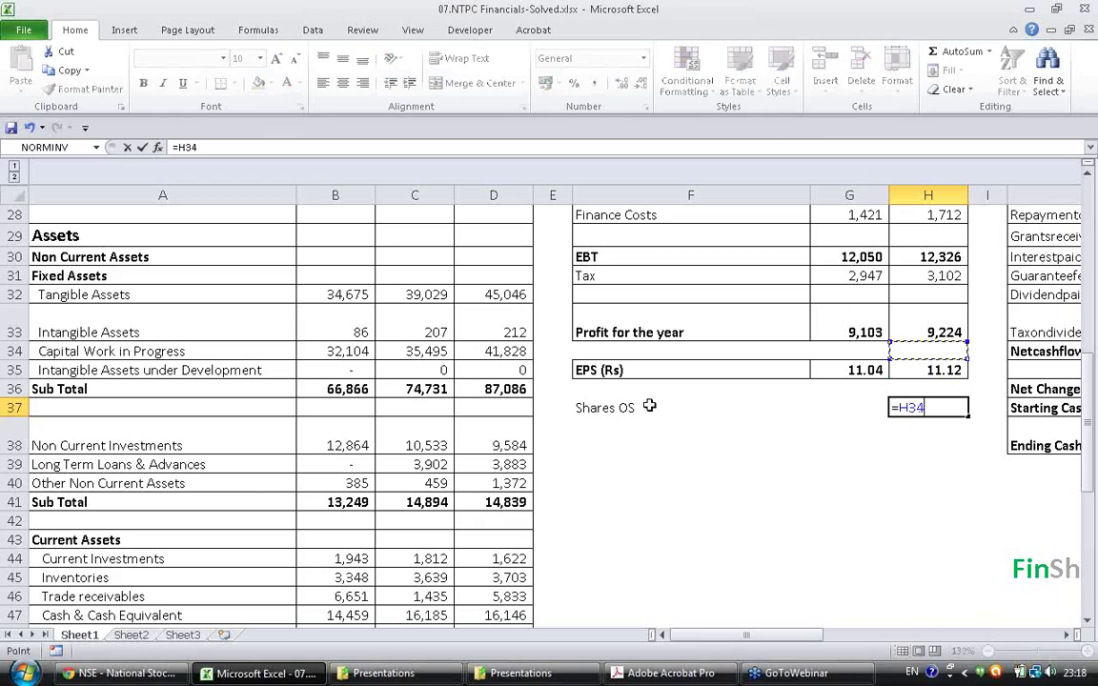
{"action": "type", "text": "/H35"}
{"action": "key", "text": "ctrl+Return"}
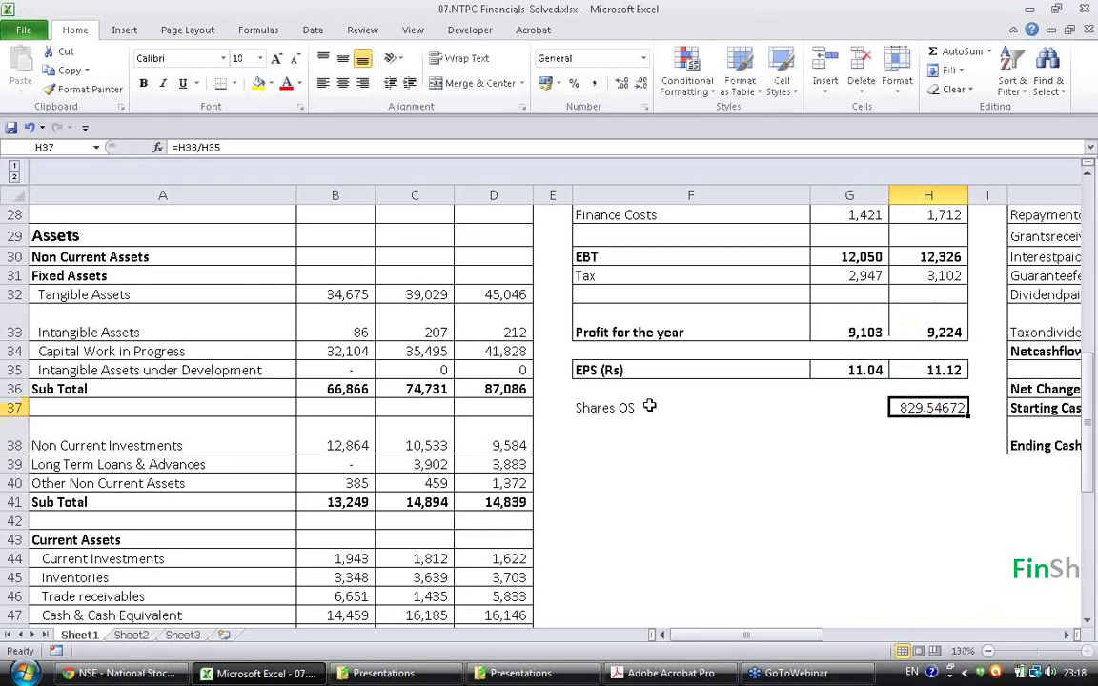
{"action": "left_click", "coordinate": [593, 84]}
- Calculate the 2012 BVPS in AK15 with =D12/H37, dividing the 2012 equity subtotal by the shares outstanding
{"action": "key", "text": "Right"}
{"action": "key", "text": "Right"}
{"action": "key", "text": "Right"}
{"action": "key", "text": "Right"}
{"action": "key", "text": "Right"}
{"action": "key", "text": "Right"}
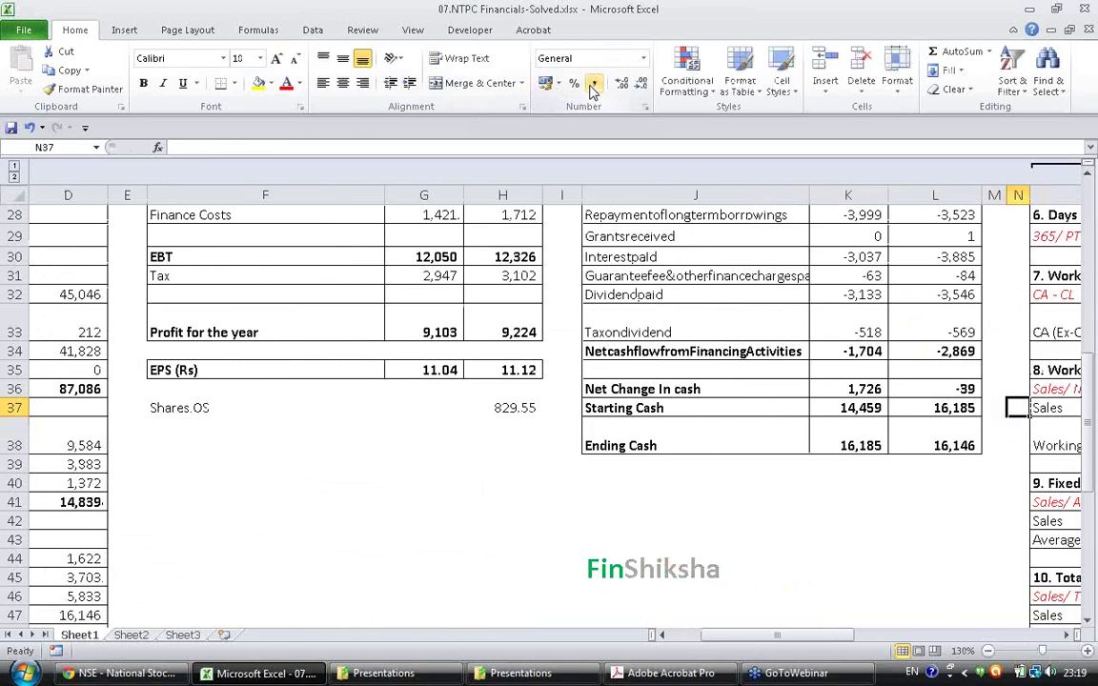
{"action": "key", "text": "Right"}
{"action": "key", "text": "Right"}
{"action": "key", "text": "Right"}
{"action": "key", "text": "Right"}
{"action": "key", "text": "Right"}
{"action": "key", "text": "Right"}
{"action": "key", "text": "Right"}
{"action": "key", "text": "Right"}
{"action": "key", "text": "Right"}
{"action": "key", "text": "Right"}
{"action": "key", "text": "Right"}
{"action": "key", "text": "Right"}
{"action": "key", "text": "Right"}
{"action": "key", "text": "Right"}
{"action": "key", "text": "Right"}
{"action": "key", "text": "Right"}
{"action": "key", "text": "Right"}
{"action": "key", "text": "Right"}
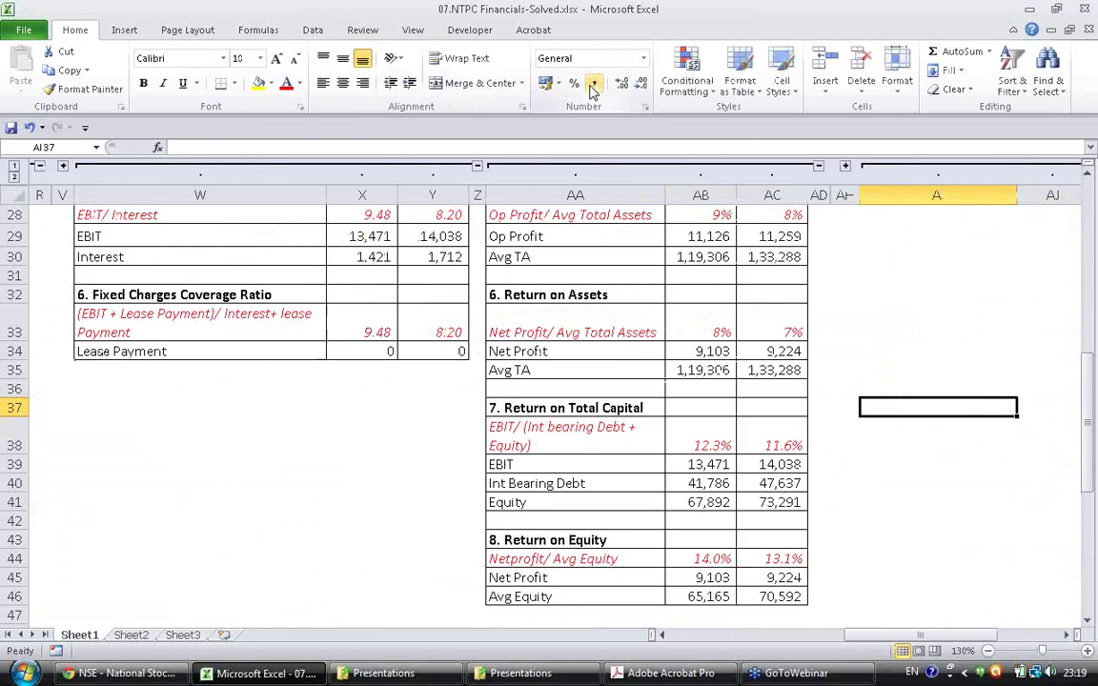
{"action": "key", "text": "Left"}
{"action": "key", "text": "Left"}
{"action": "key", "text": "ctrl+Up"}
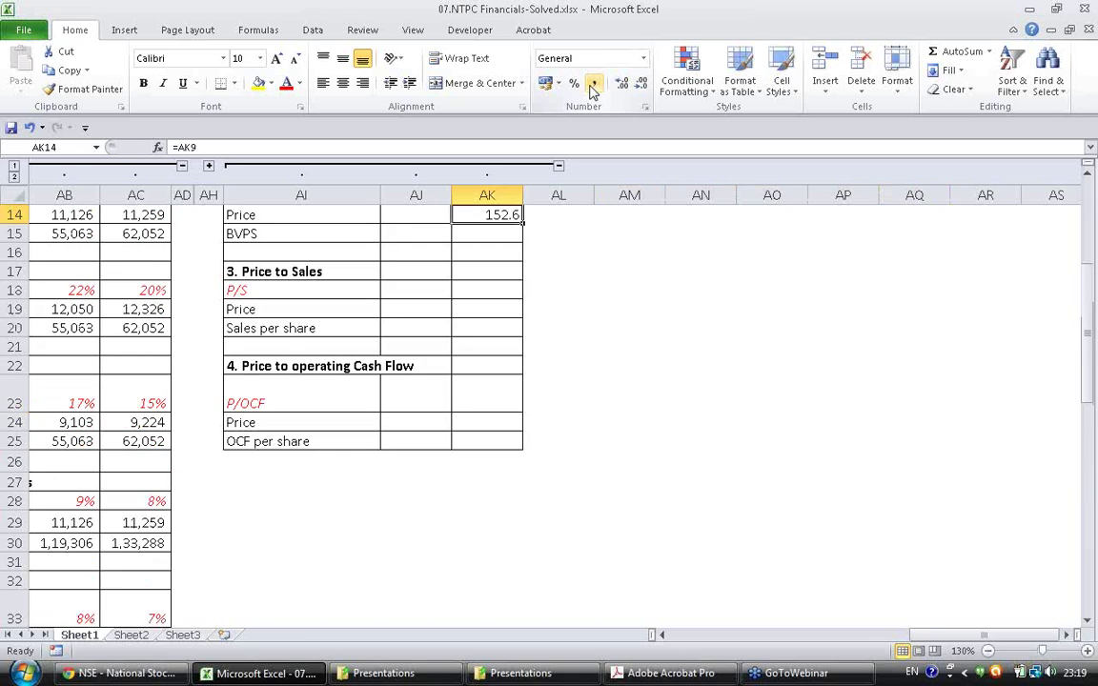
{"action": "key", "text": "Down"}
{"action": "type", "text": "="}
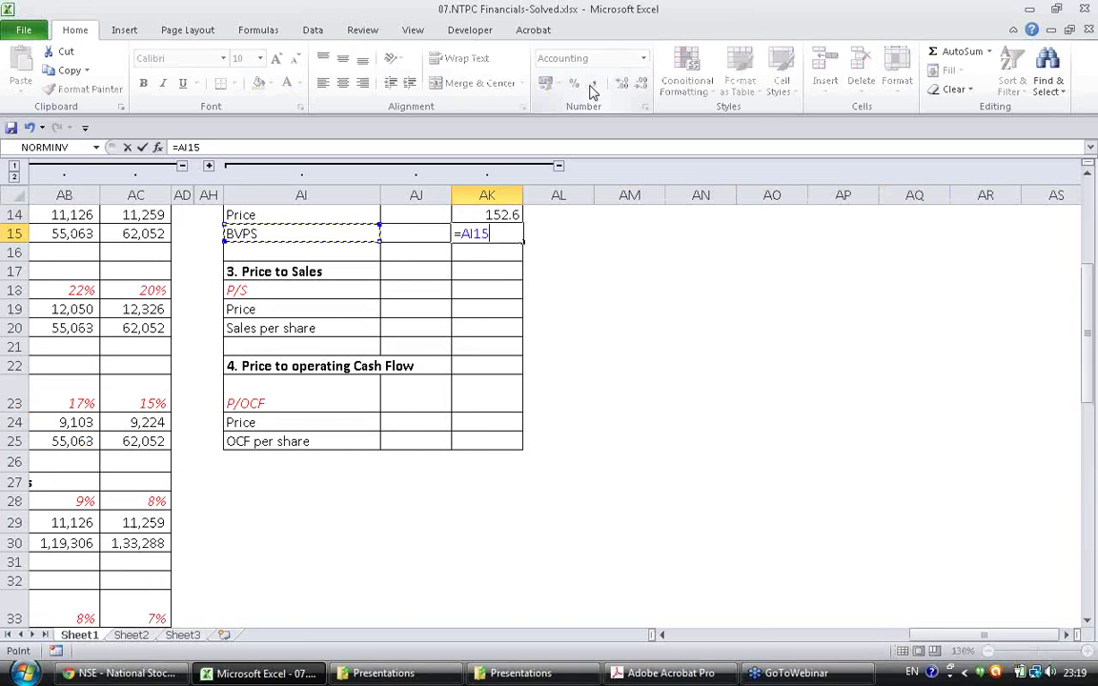
{"action": "key", "text": "ctrl+Left"}
{"action": "key", "text": "ctrl+Left"}
{"action": "key", "text": "Right"}
{"action": "key", "text": "Right"}
{"action": "key", "text": "Right"}
{"action": "key", "text": "Up"}
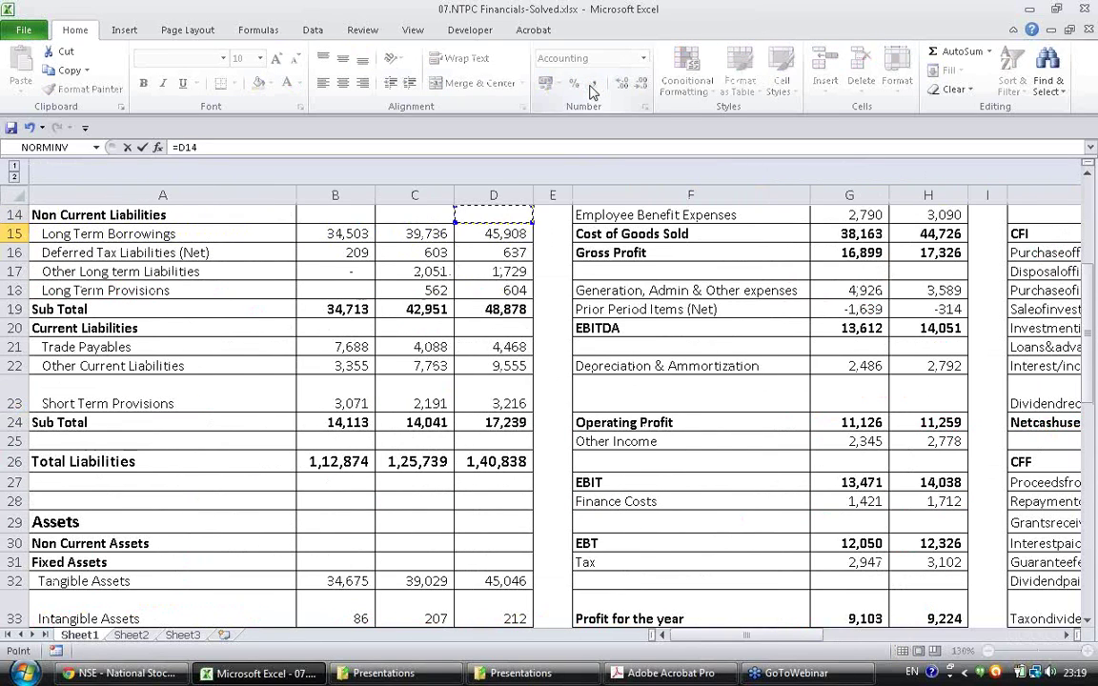
{"action": "key", "text": "Up"}
{"action": "key", "text": "Up"}
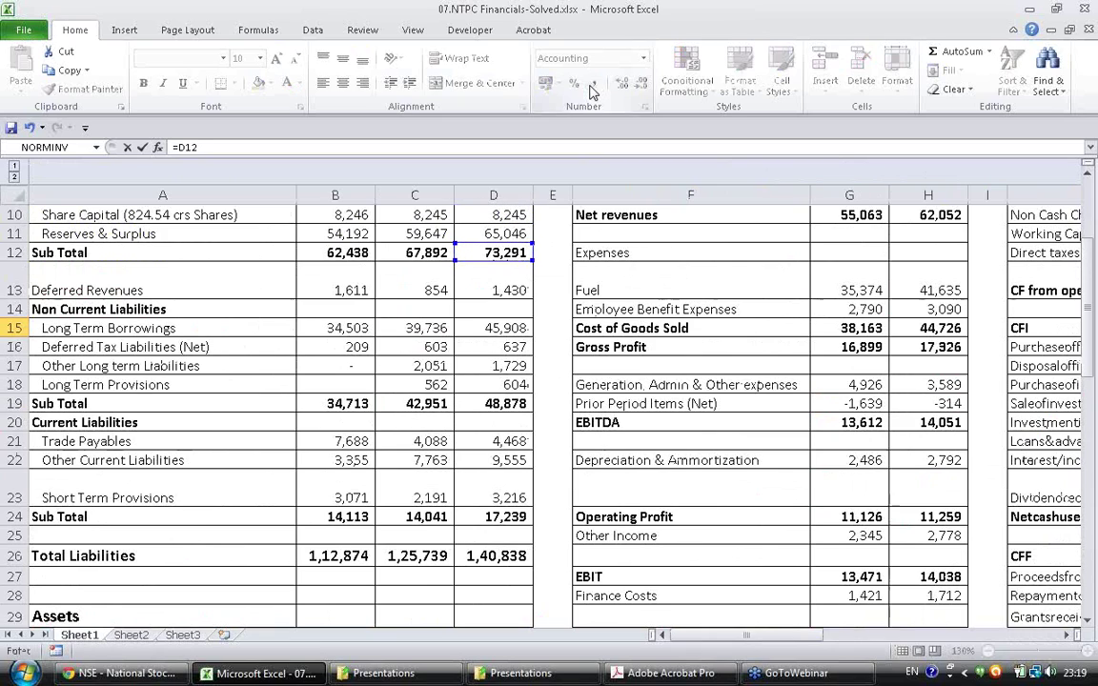
{"action": "type", "text": "/"}
{"action": "left_click", "coordinate": [765, 616]}
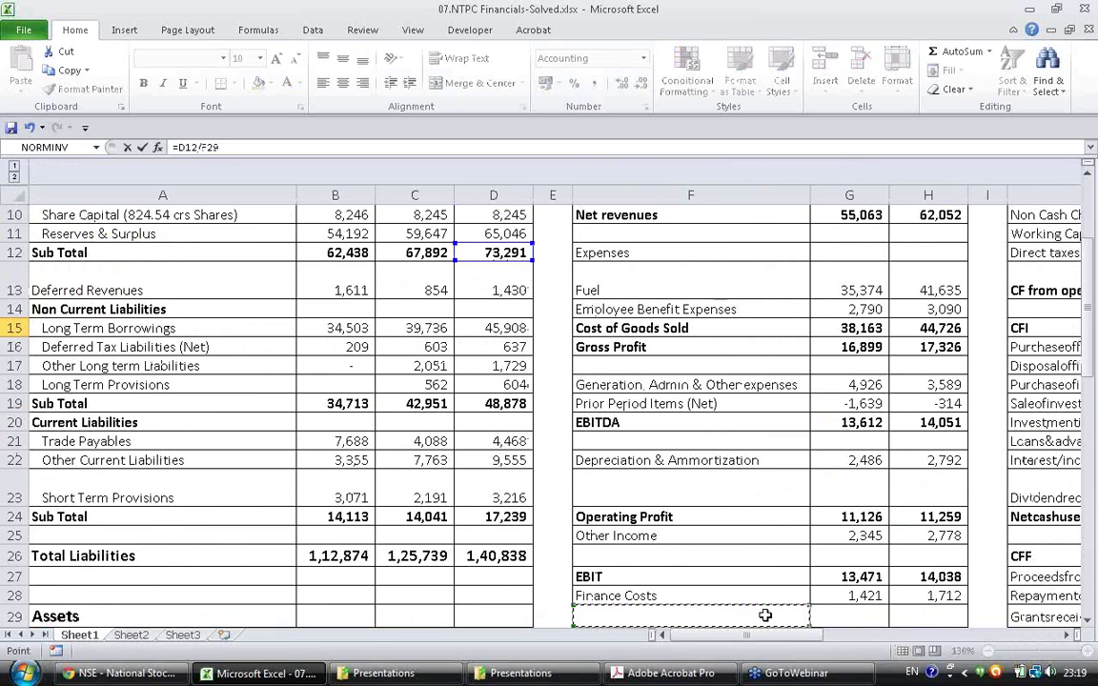
{"action": "scroll", "coordinate": [766, 616], "scroll_direction": "down", "scroll_amount": 3}
{"action": "key", "text": "Down"}
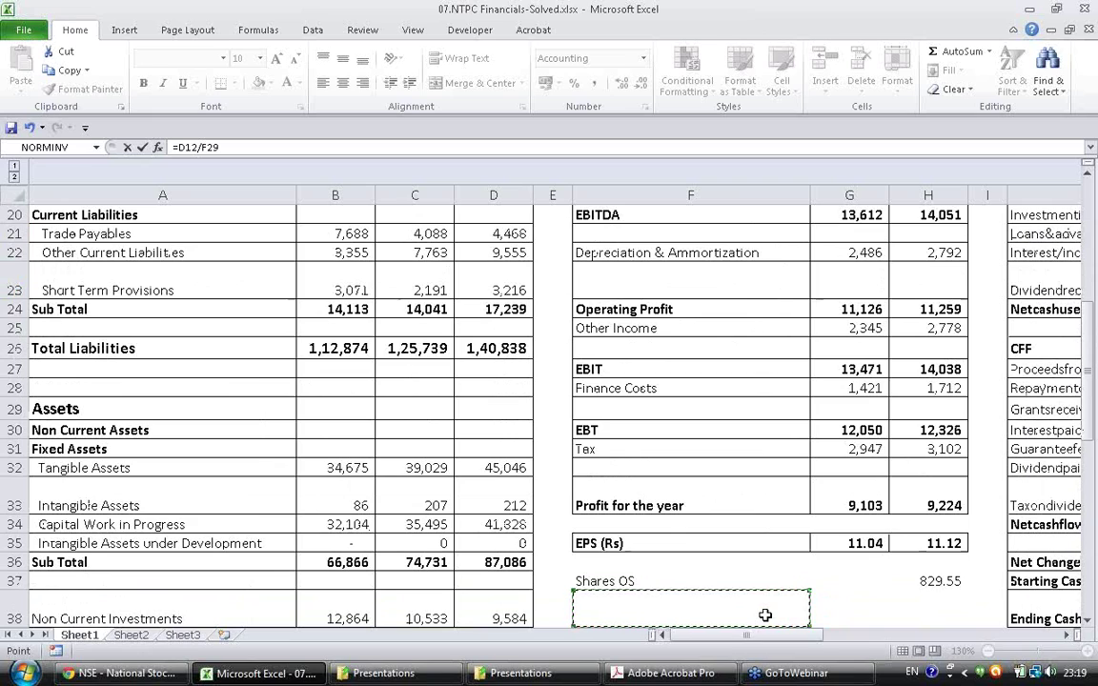
{"action": "key", "text": "Right"}
{"action": "key", "text": "Right"}
{"action": "key", "text": "Up"}
{"action": "key", "text": "Return"}
{"action": "key", "text": "Right"}
{"action": "key", "text": "Left"}
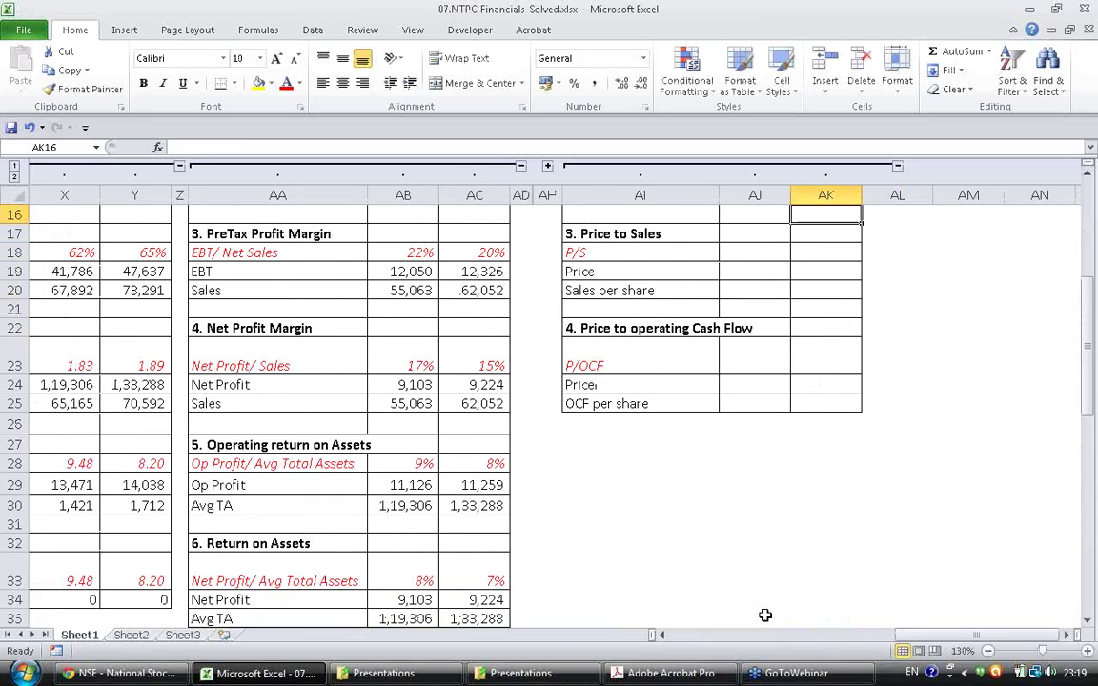
- Calculate the 2012 price to book value ratio in AK13 with =AK14/AK15
{"action": "key", "text": "Up"}
{"action": "key", "text": "Up"}
{"action": "key", "text": "Up"}
{"action": "key", "text": "Up"}
{"action": "key", "text": "Down"}
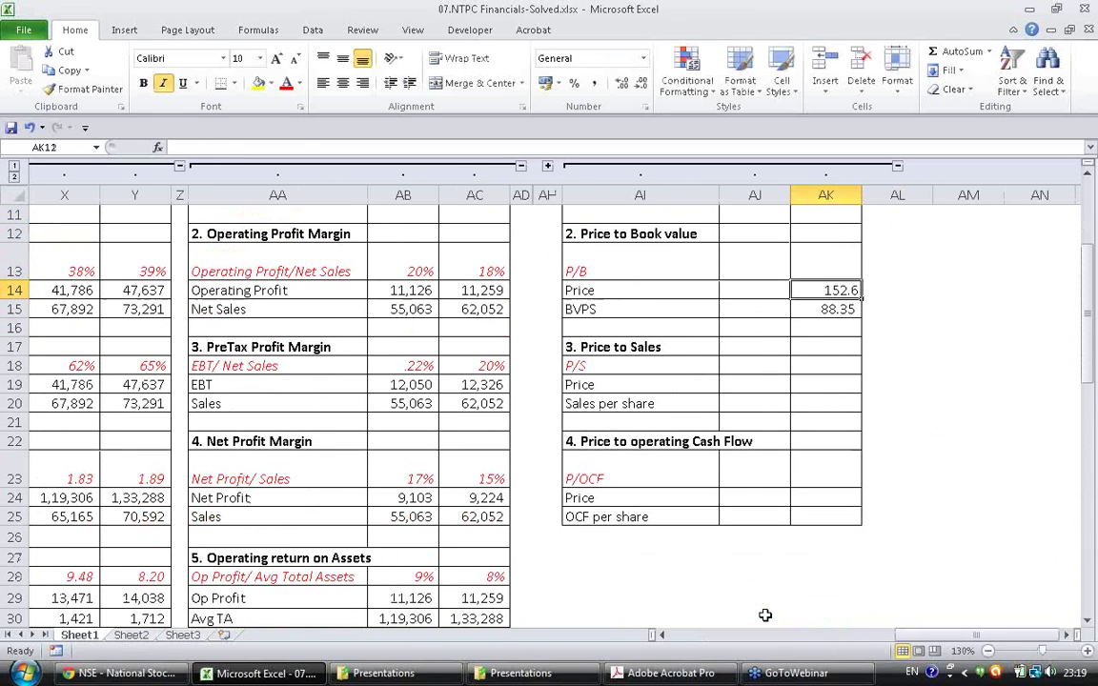
{"action": "key", "text": "Down"}
{"action": "key", "text": "Up"}
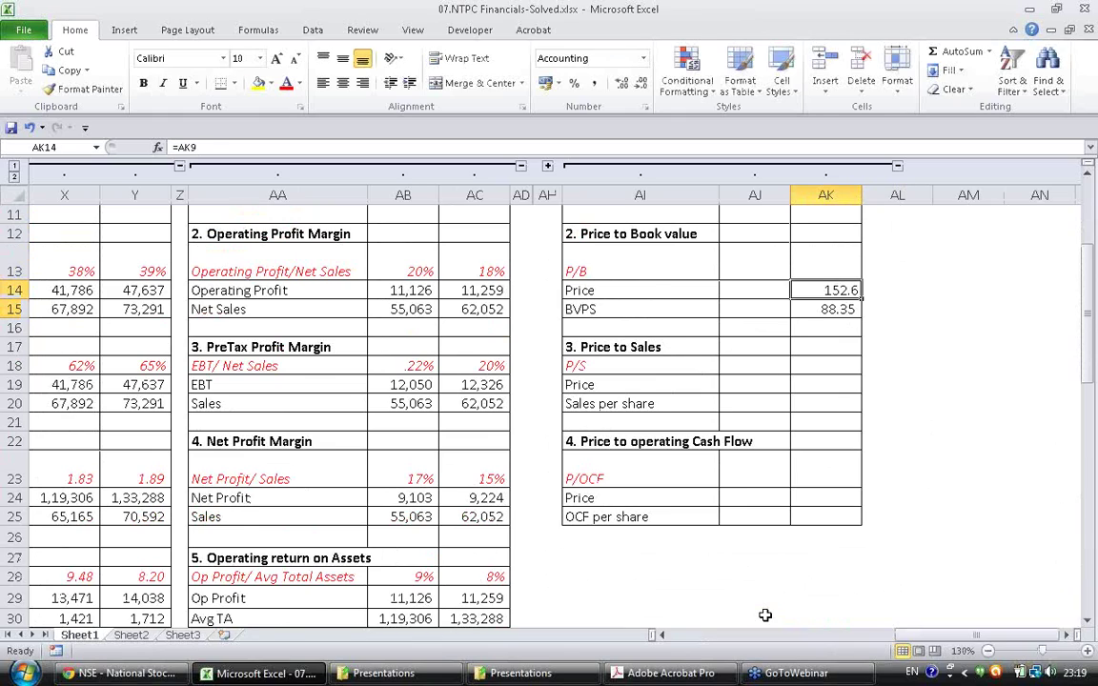
{"action": "key", "text": "Up"}
{"action": "type", "text": "="}
{"action": "key", "text": "Down"}
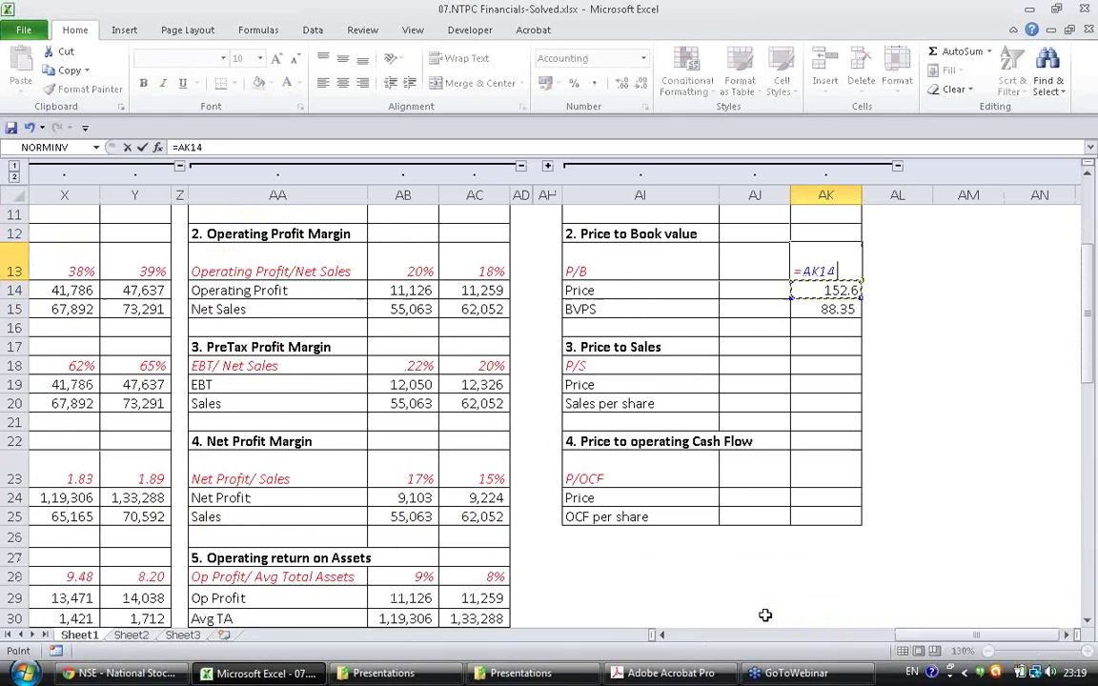
{"action": "type", "text": "/"}
{"action": "key", "text": "Down"}
{"action": "key", "text": "Down"}
{"action": "key", "text": "Return"}
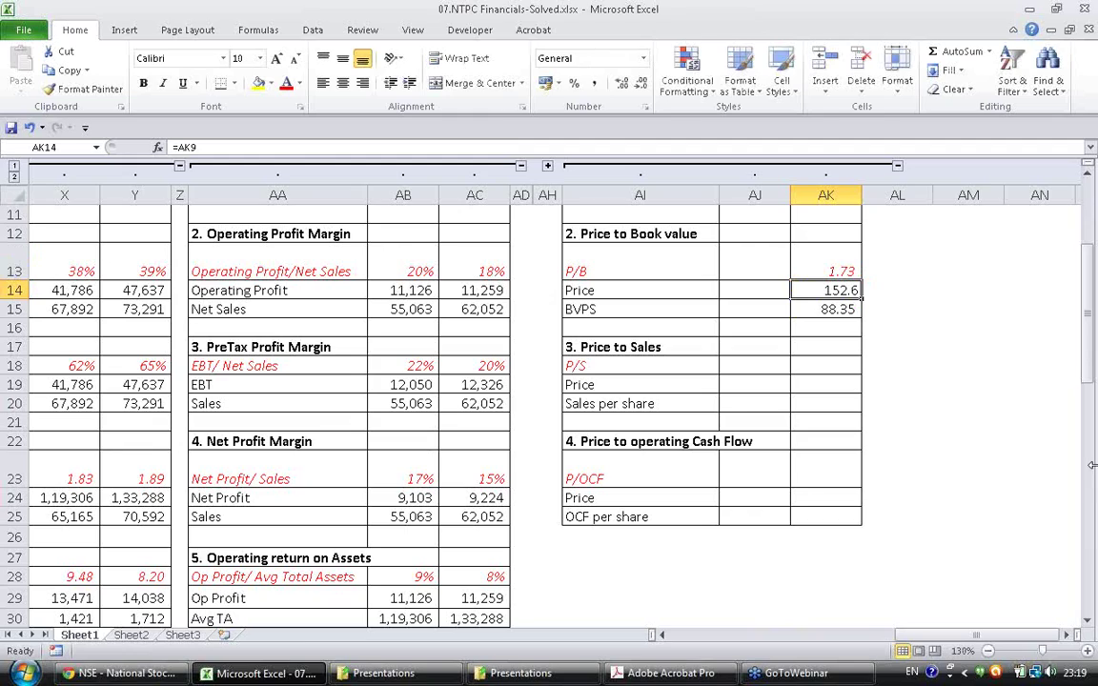
- Handwrite "1 Equity" with the drawing pen beside the Price to Book value block and add a tick next to the 2012 P/B ratio
{"action": "left_click", "coordinate": [1084, 193]}
{"action": "left_click", "coordinate": [1049, 235]}
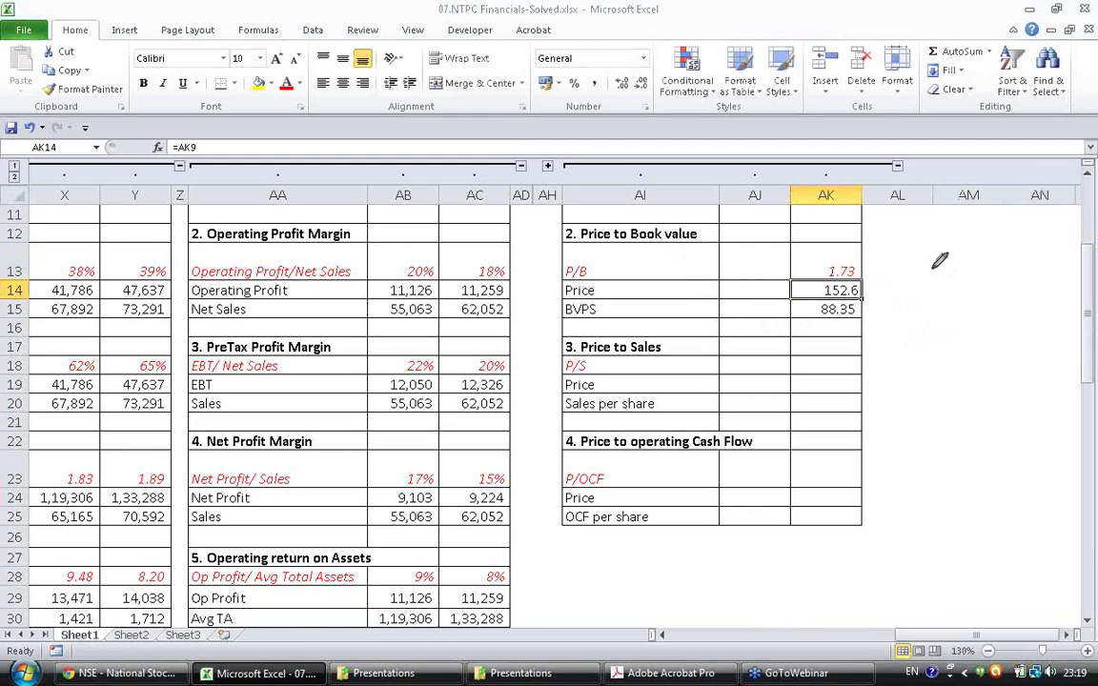
{"action": "mouse_move", "coordinate": [902, 268]}
{"action": "left_mouse_down"}
{"action": "mouse_move", "coordinate": [896, 288]}
{"action": "mouse_move", "coordinate": [933, 284]}
{"action": "left_mouse_up"}
{"action": "left_click_drag", "start_coordinate": [924, 277], "coordinate": [935, 275]}
{"action": "mouse_move", "coordinate": [930, 268]}
{"action": "left_mouse_down"}
{"action": "mouse_move", "coordinate": [1012, 258]}
{"action": "mouse_move", "coordinate": [1056, 267]}
{"action": "left_mouse_up"}
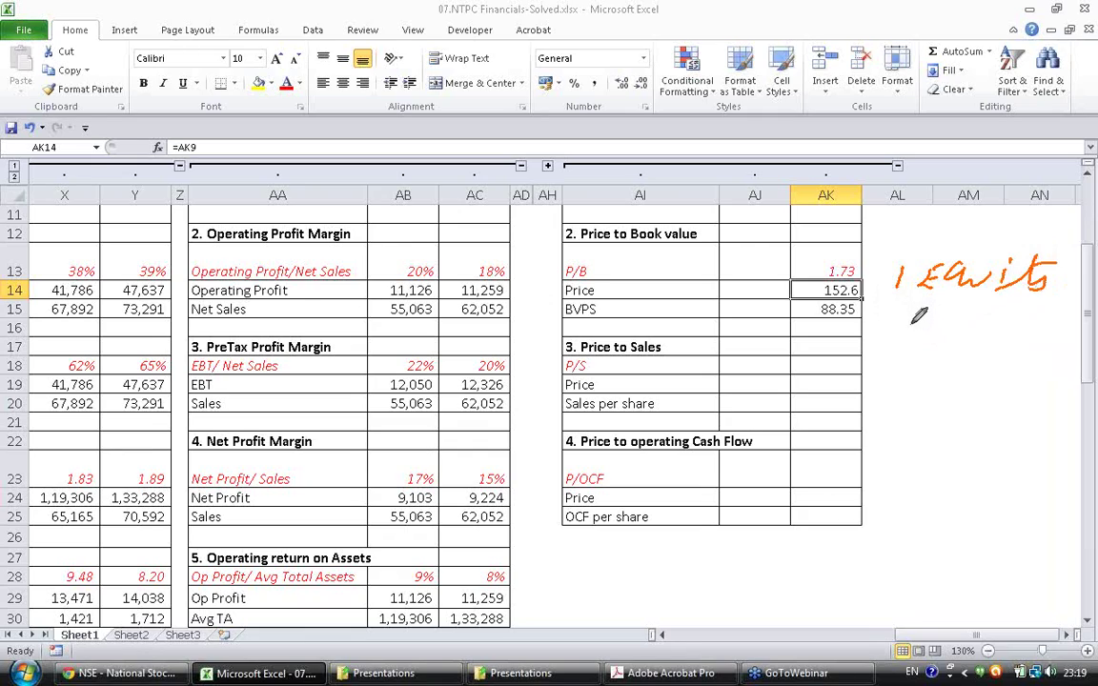
{"action": "left_click_drag", "start_coordinate": [861, 276], "coordinate": [900, 246]}
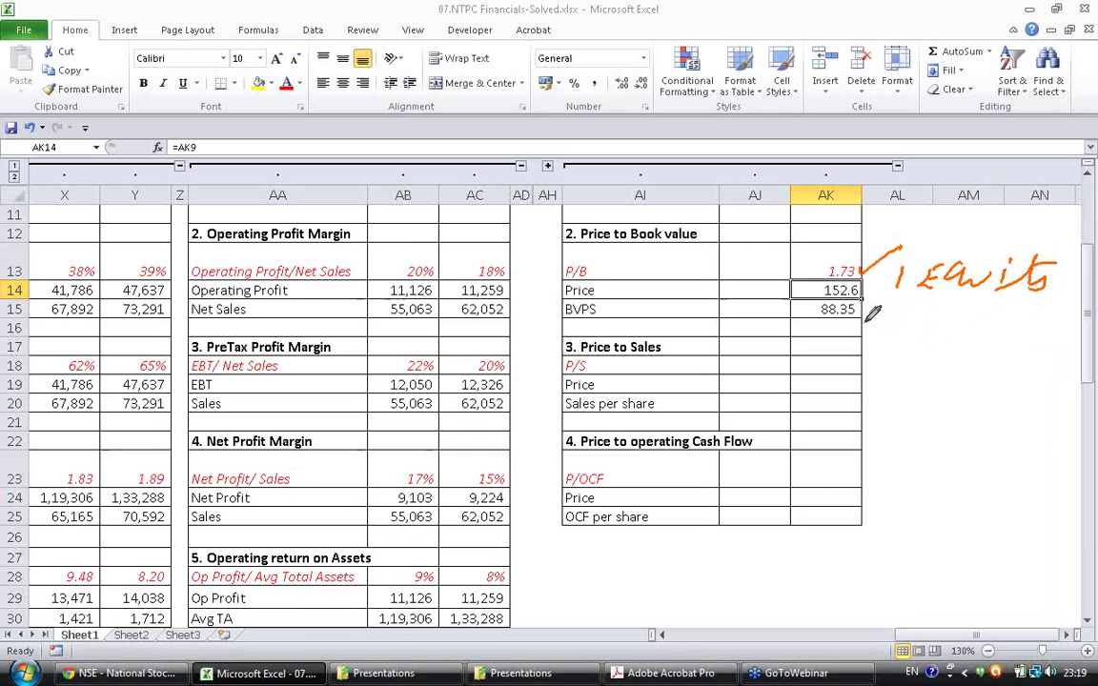